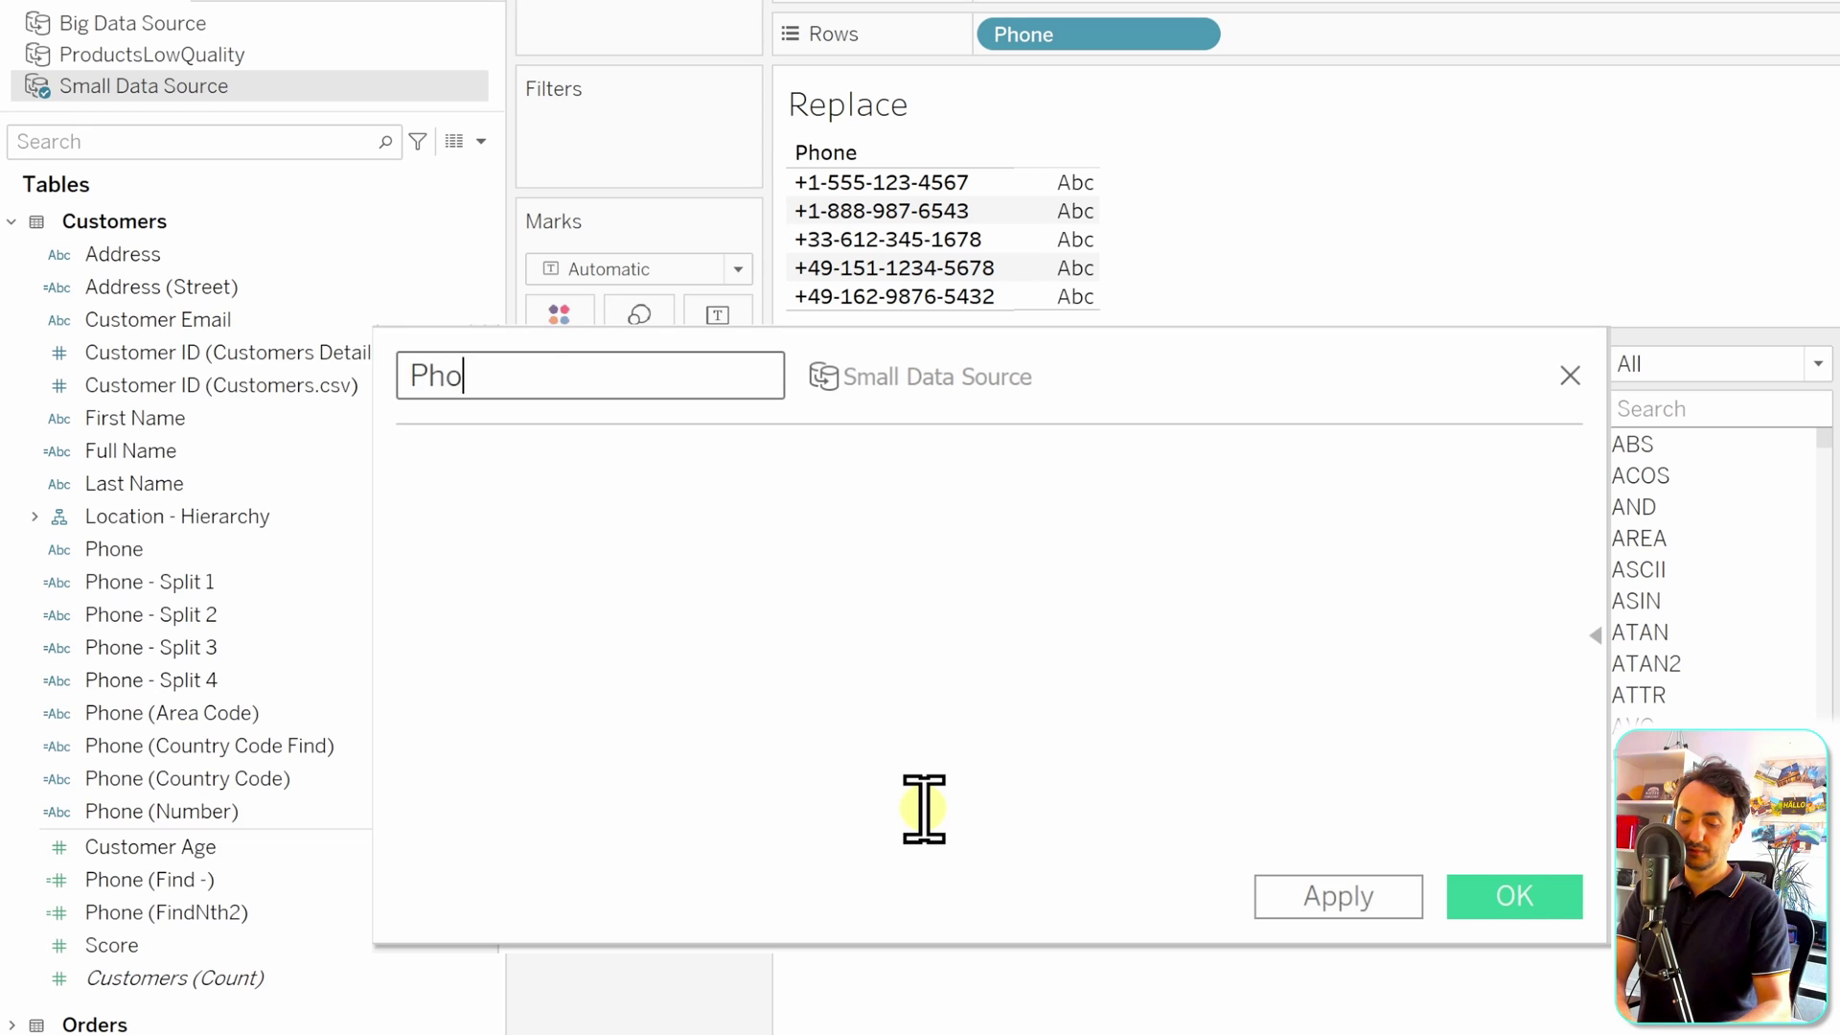
Step: Name the calculated field Phone (Replace), enter REPLACE([Phone], "+", "00") and save it
type("ne (Replace)")
left_click(744, 508)
type("R")
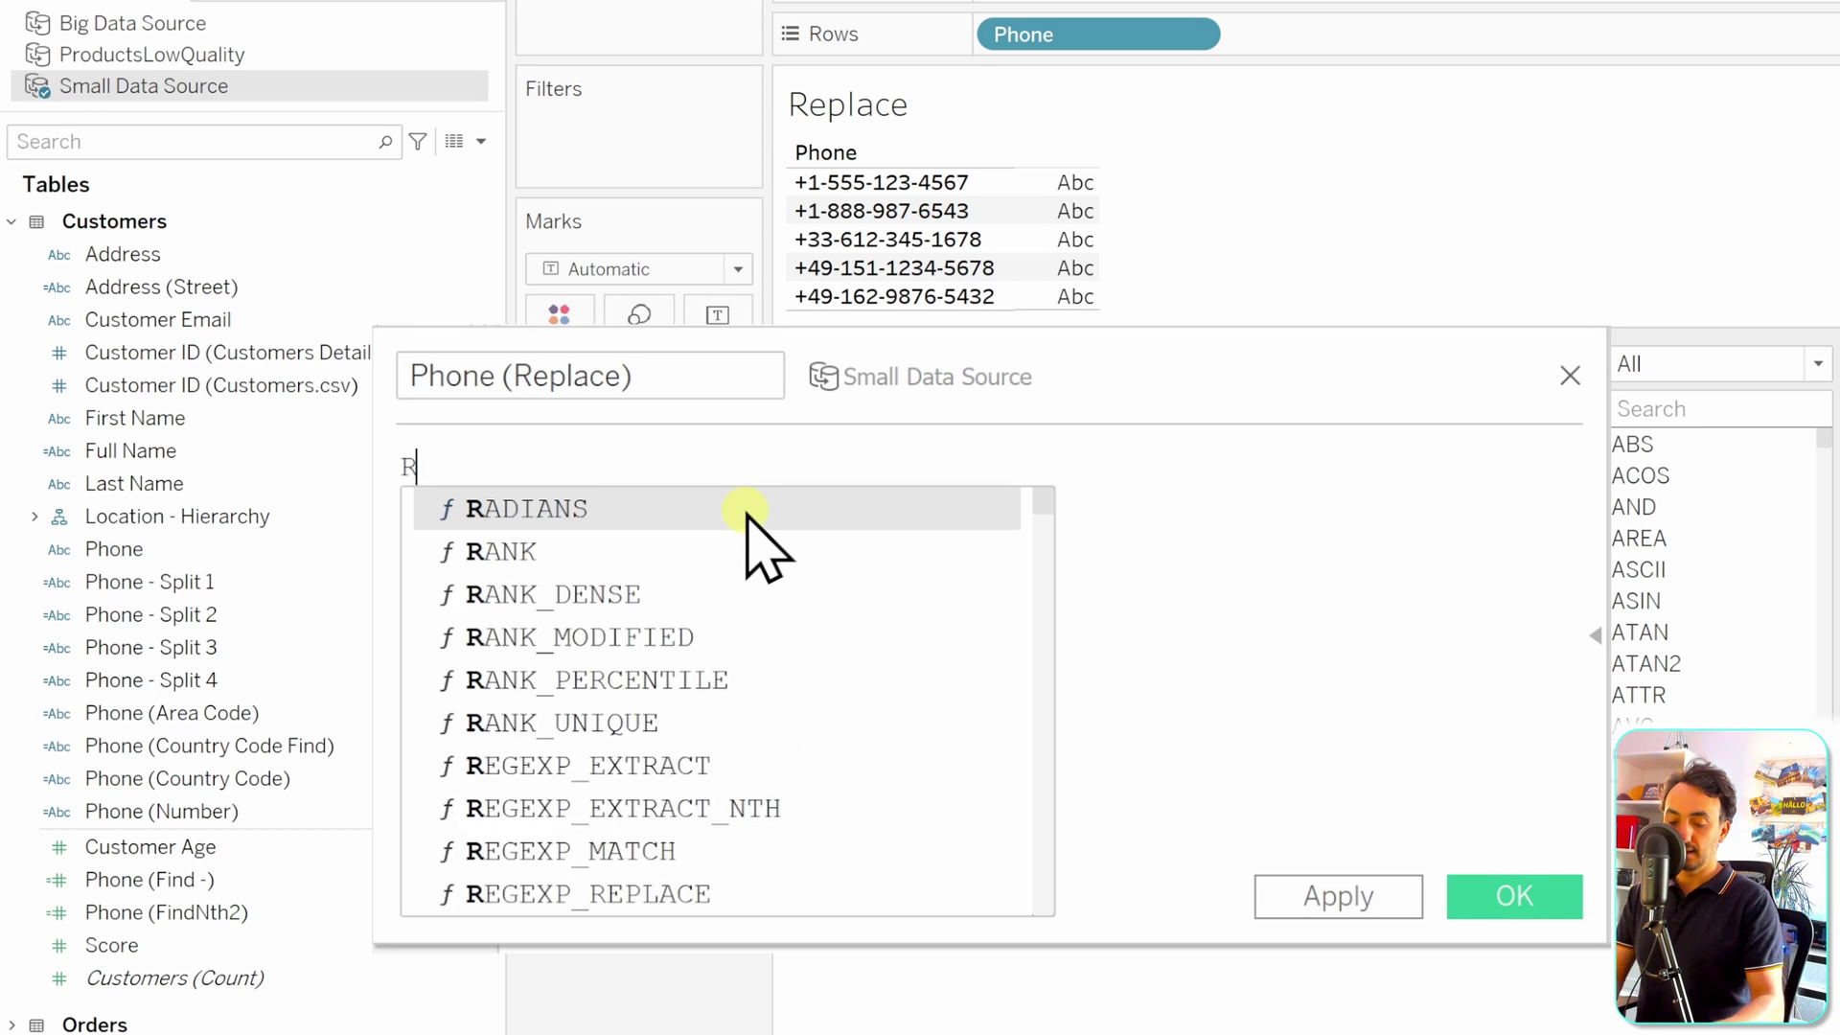
type("EPL")
left_click(746, 519)
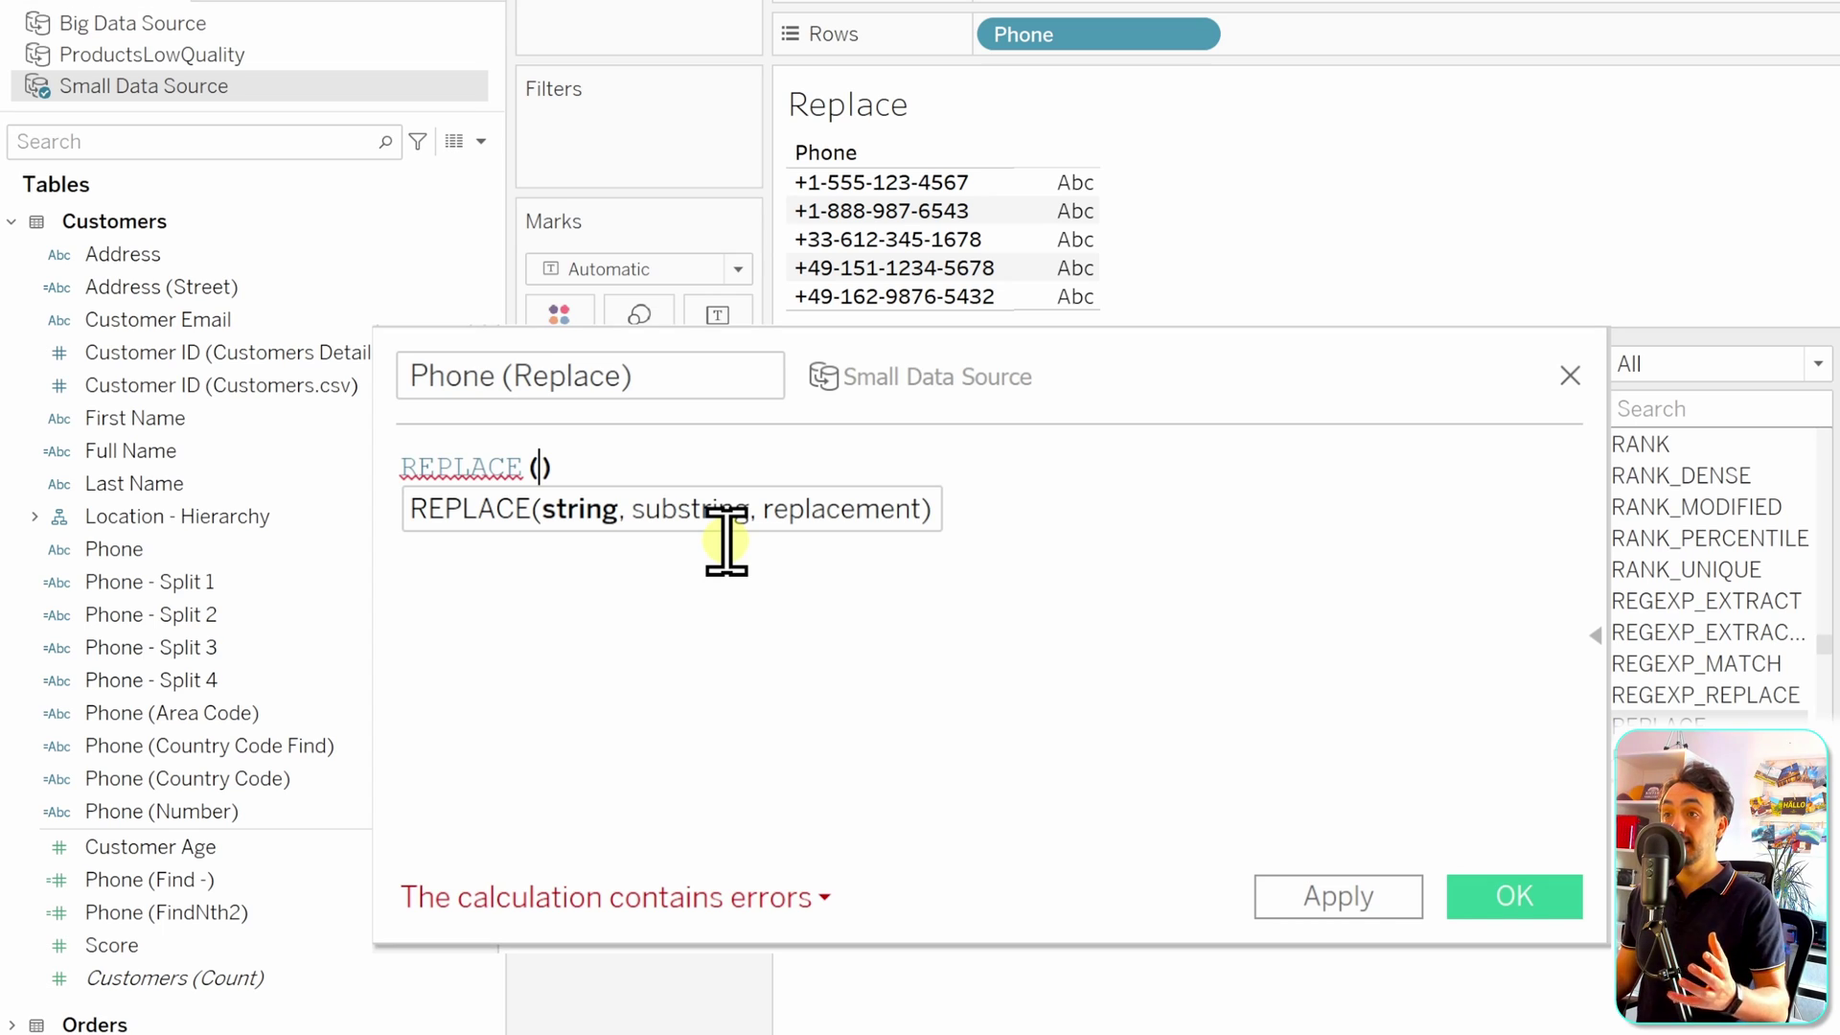
type("Pho")
left_click(728, 527)
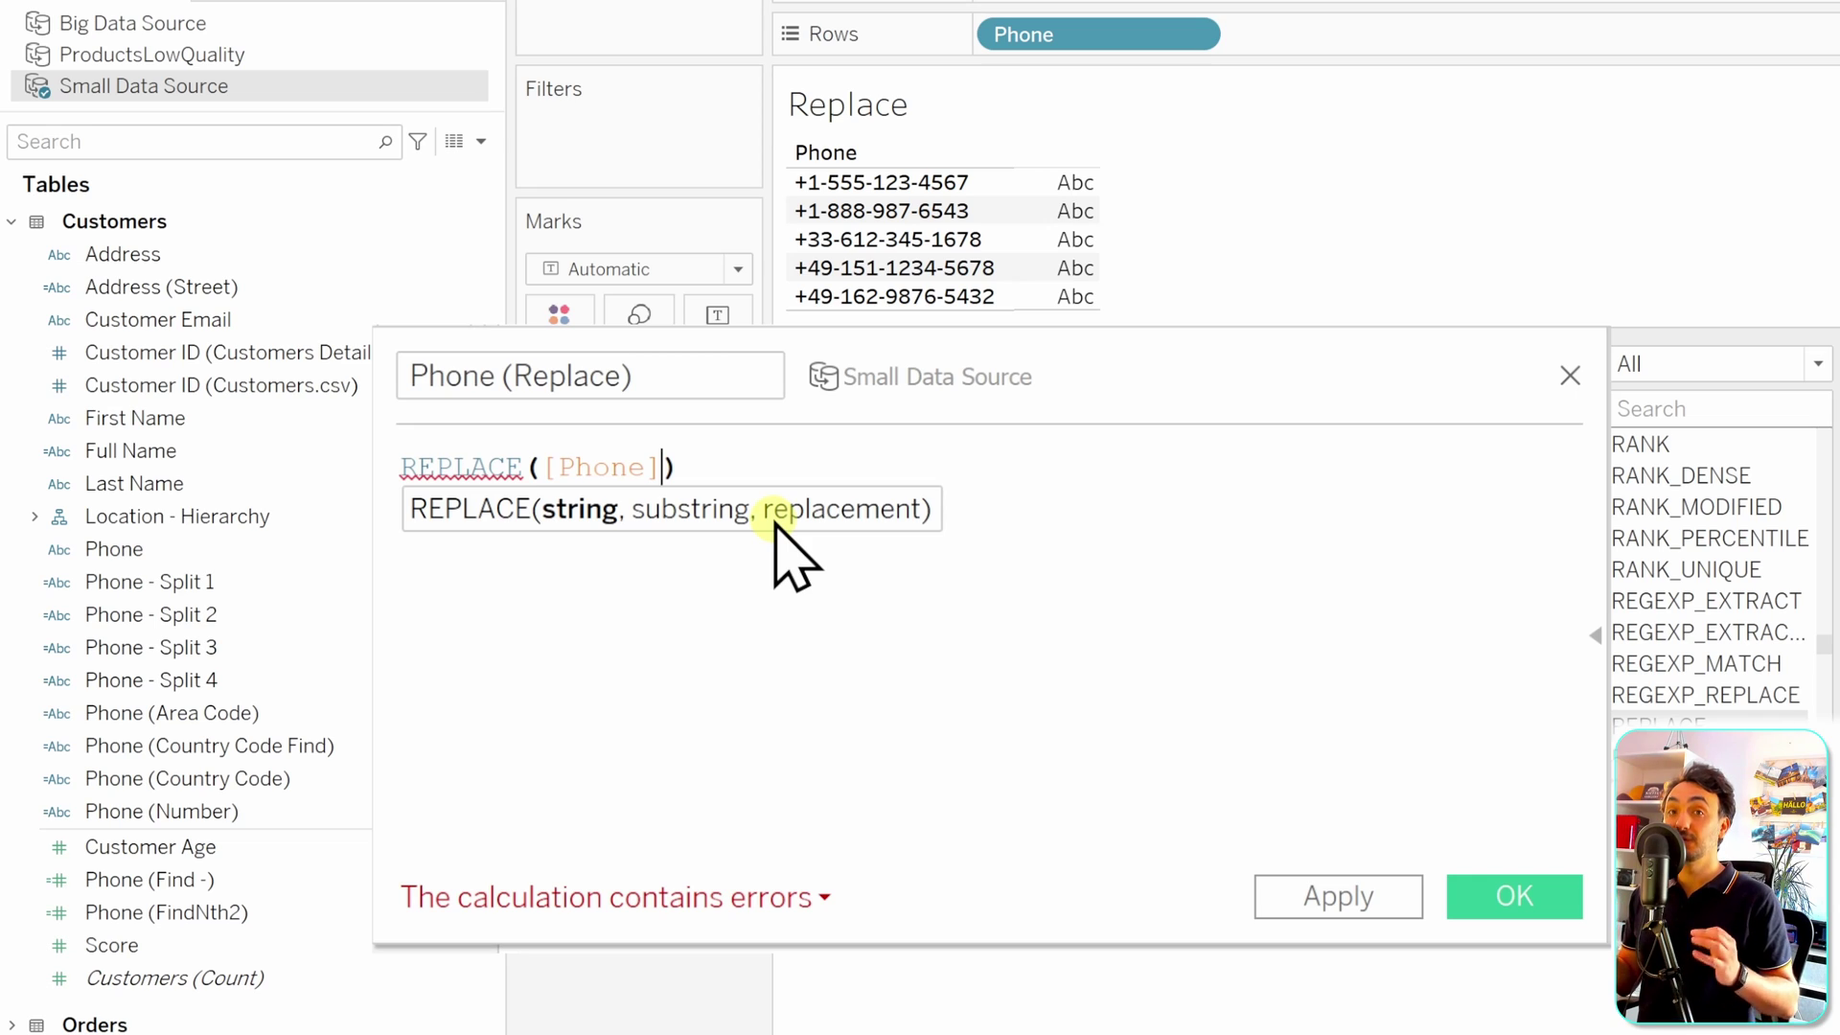
type(", ")
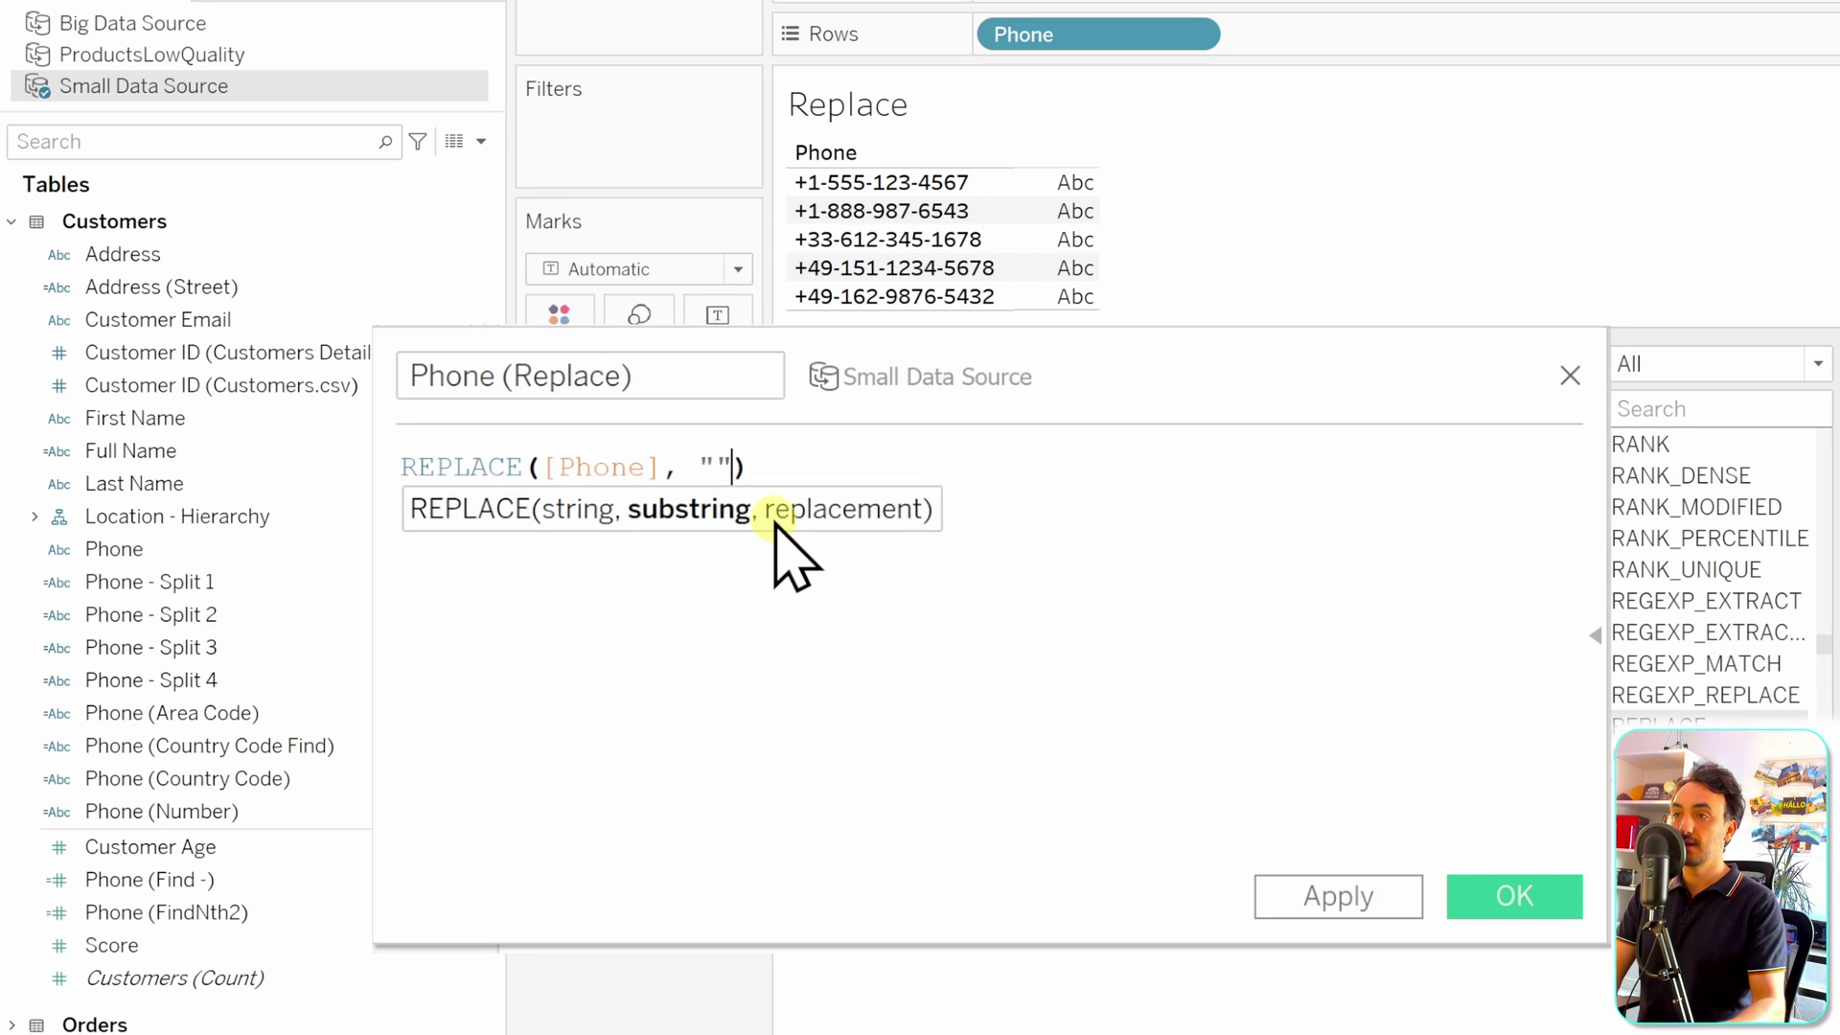
type("\"+\"")
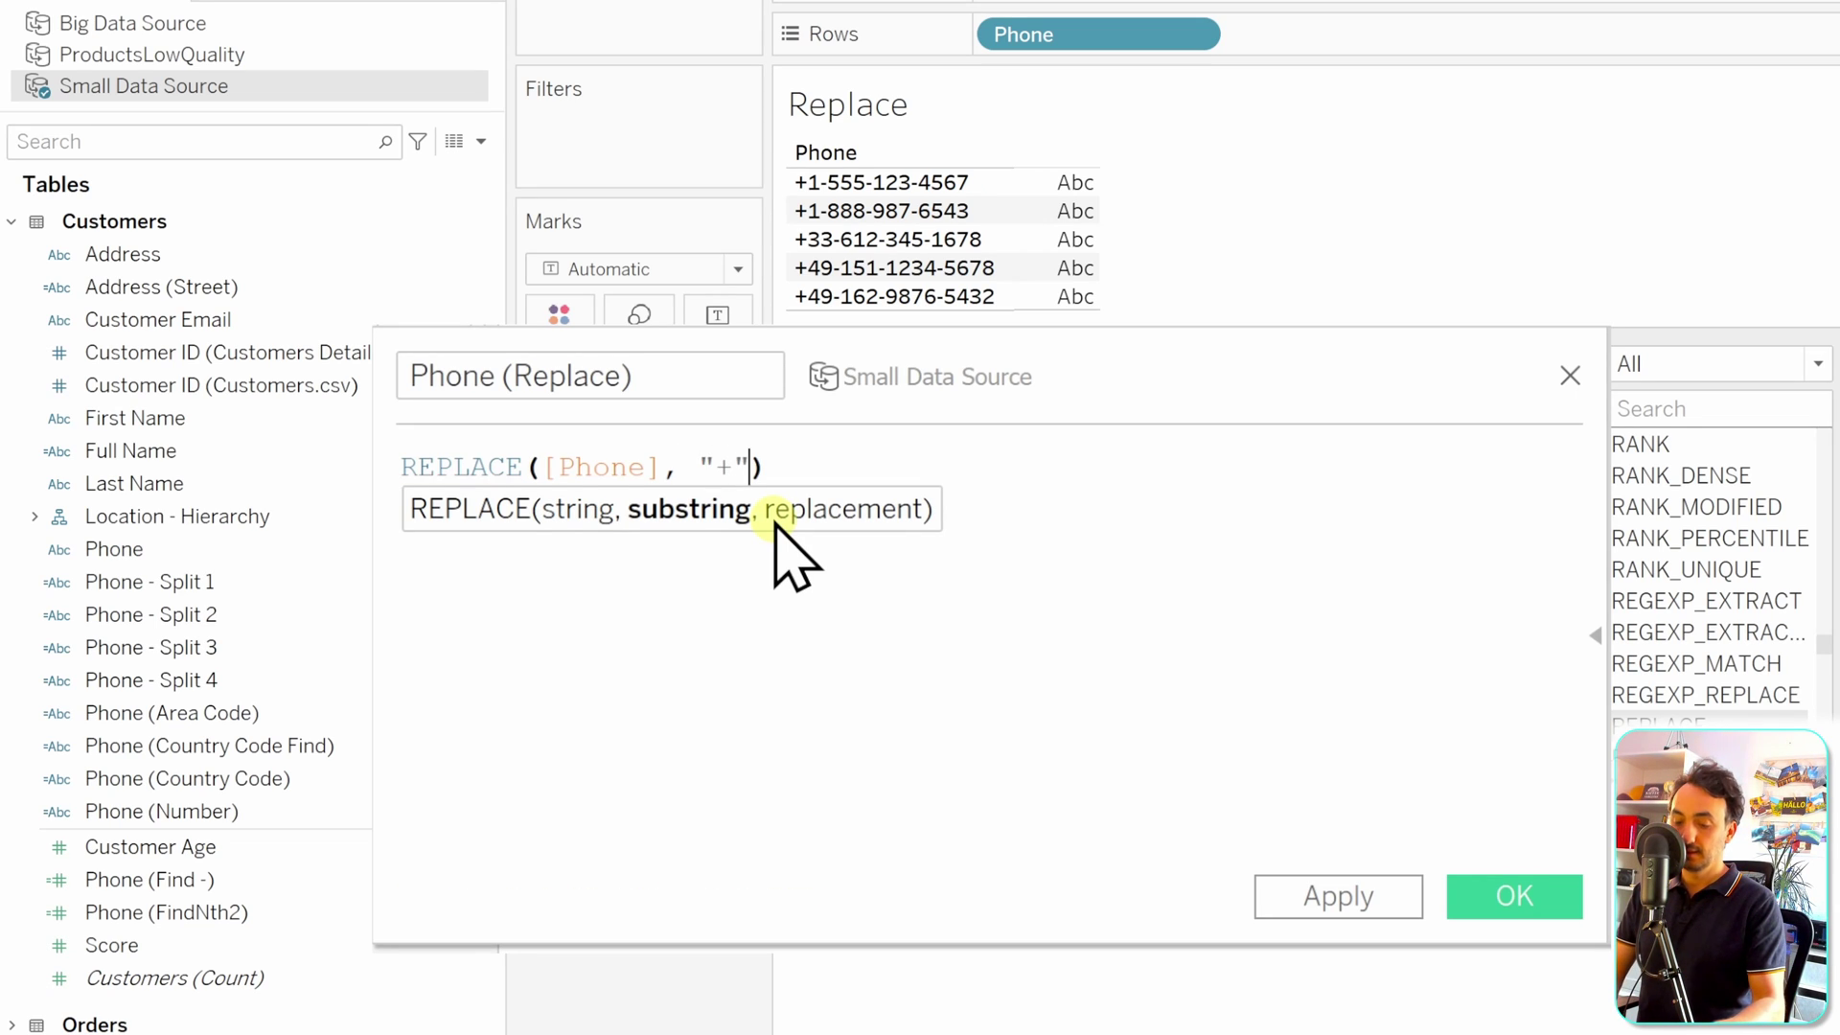
type(",")
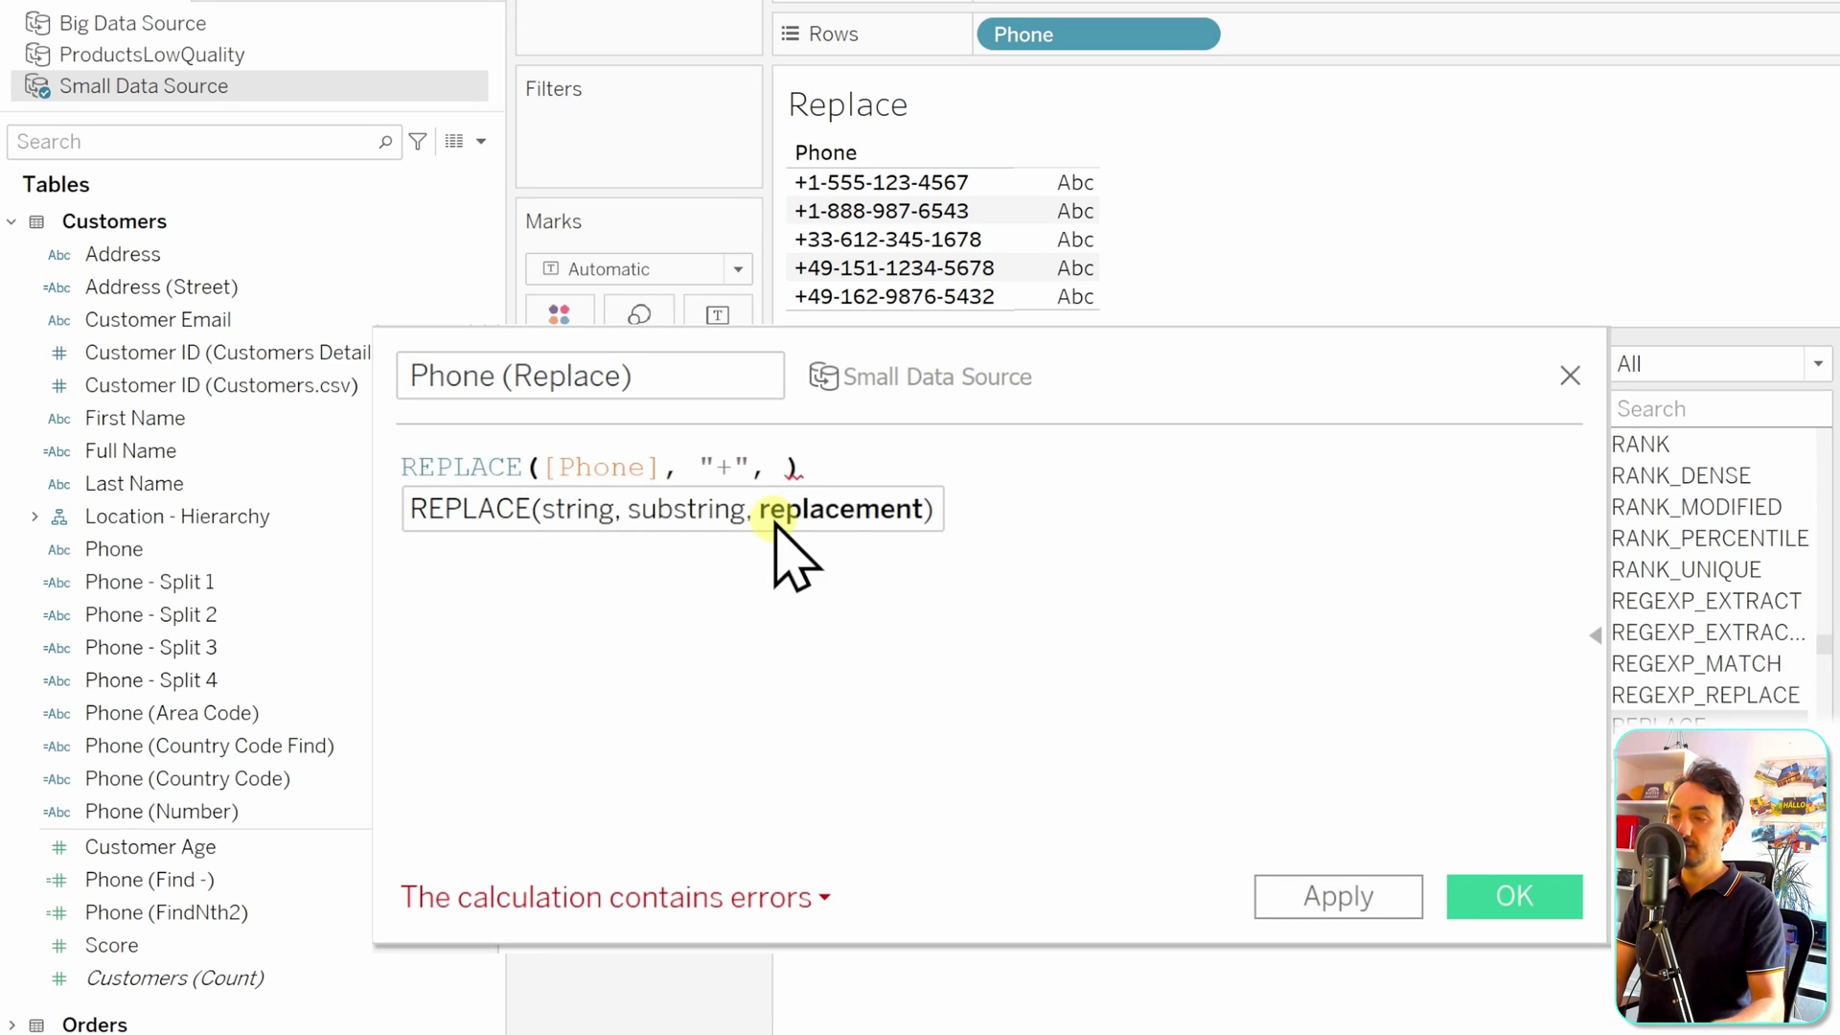
type(" \"00")
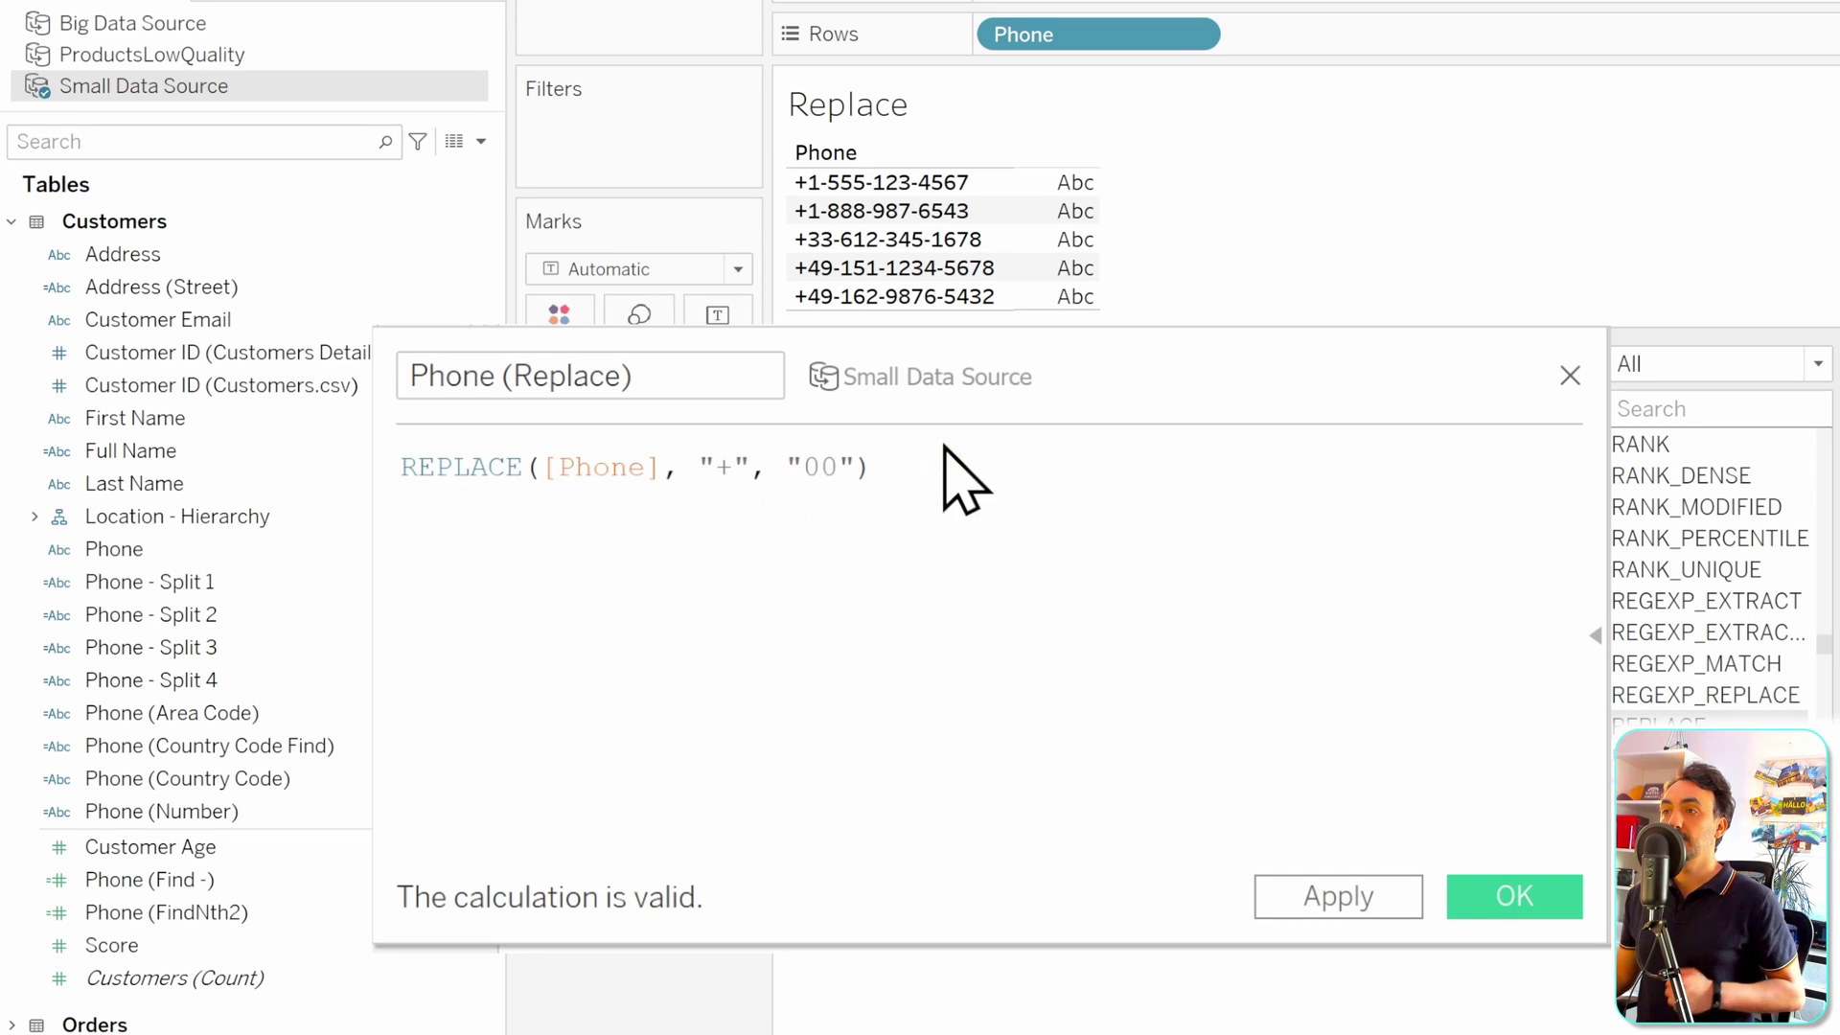
left_click(935, 472)
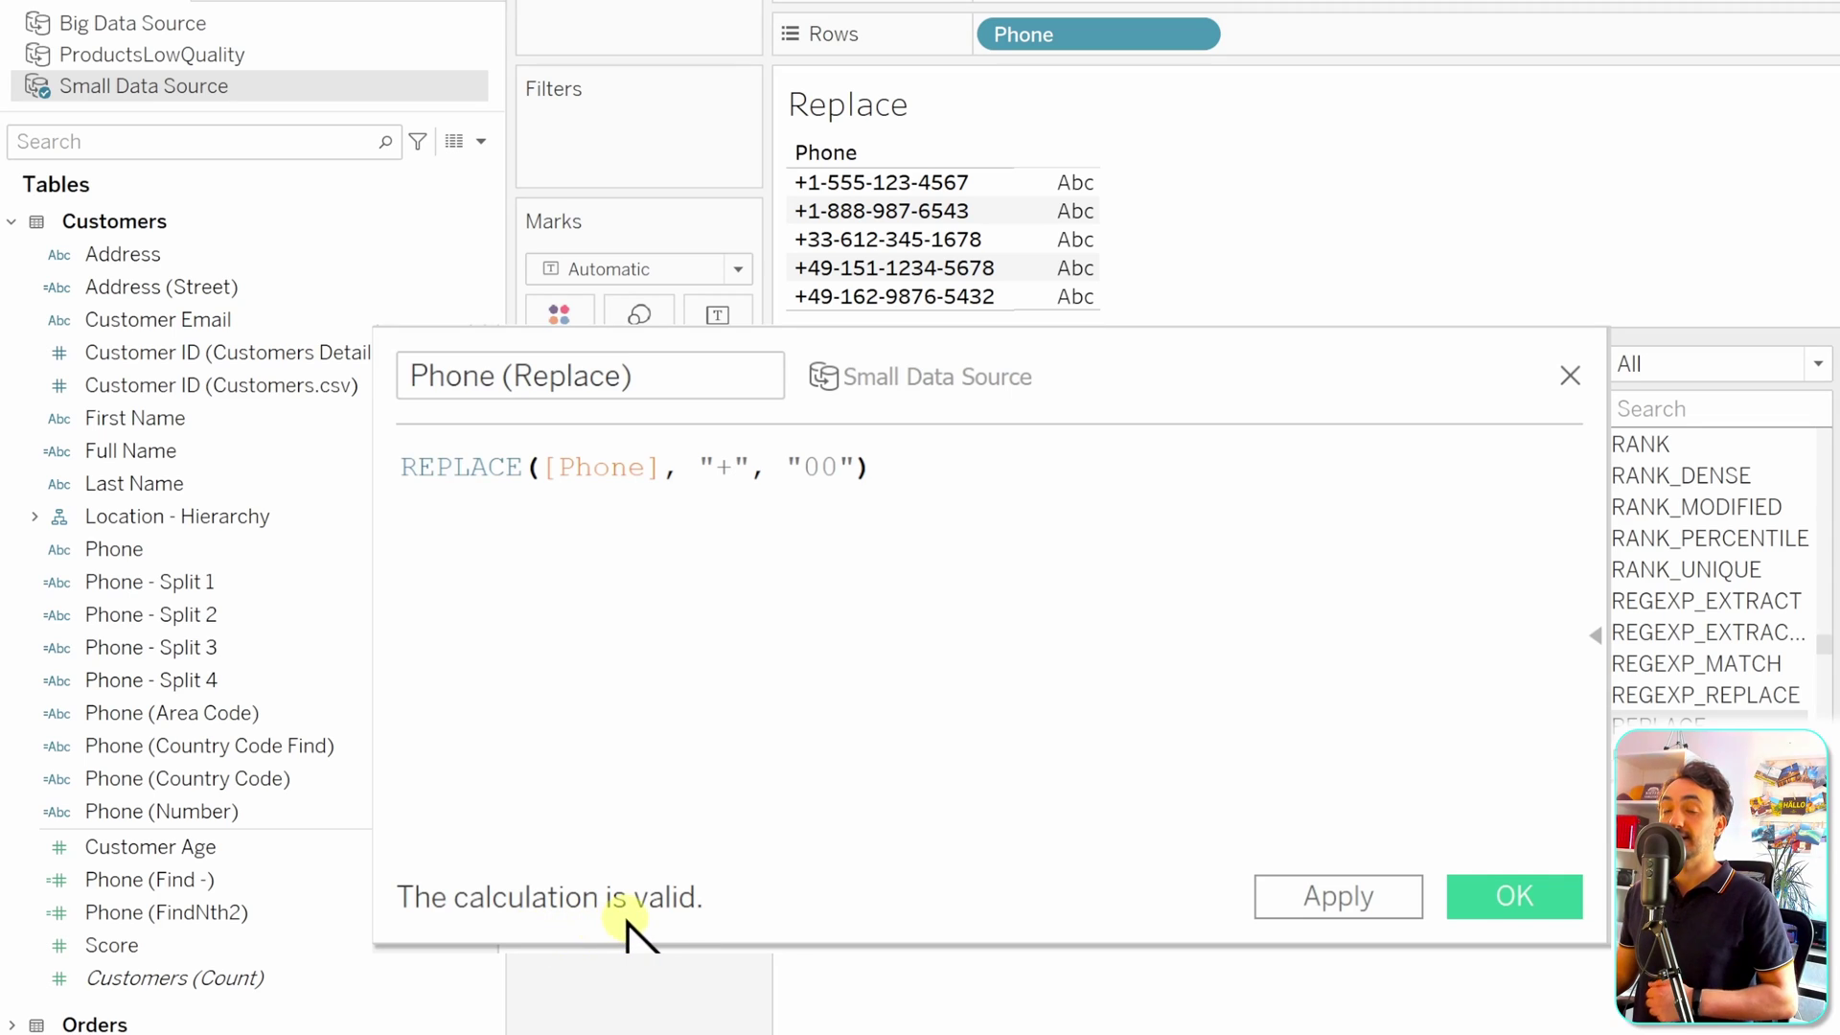
left_click(1518, 896)
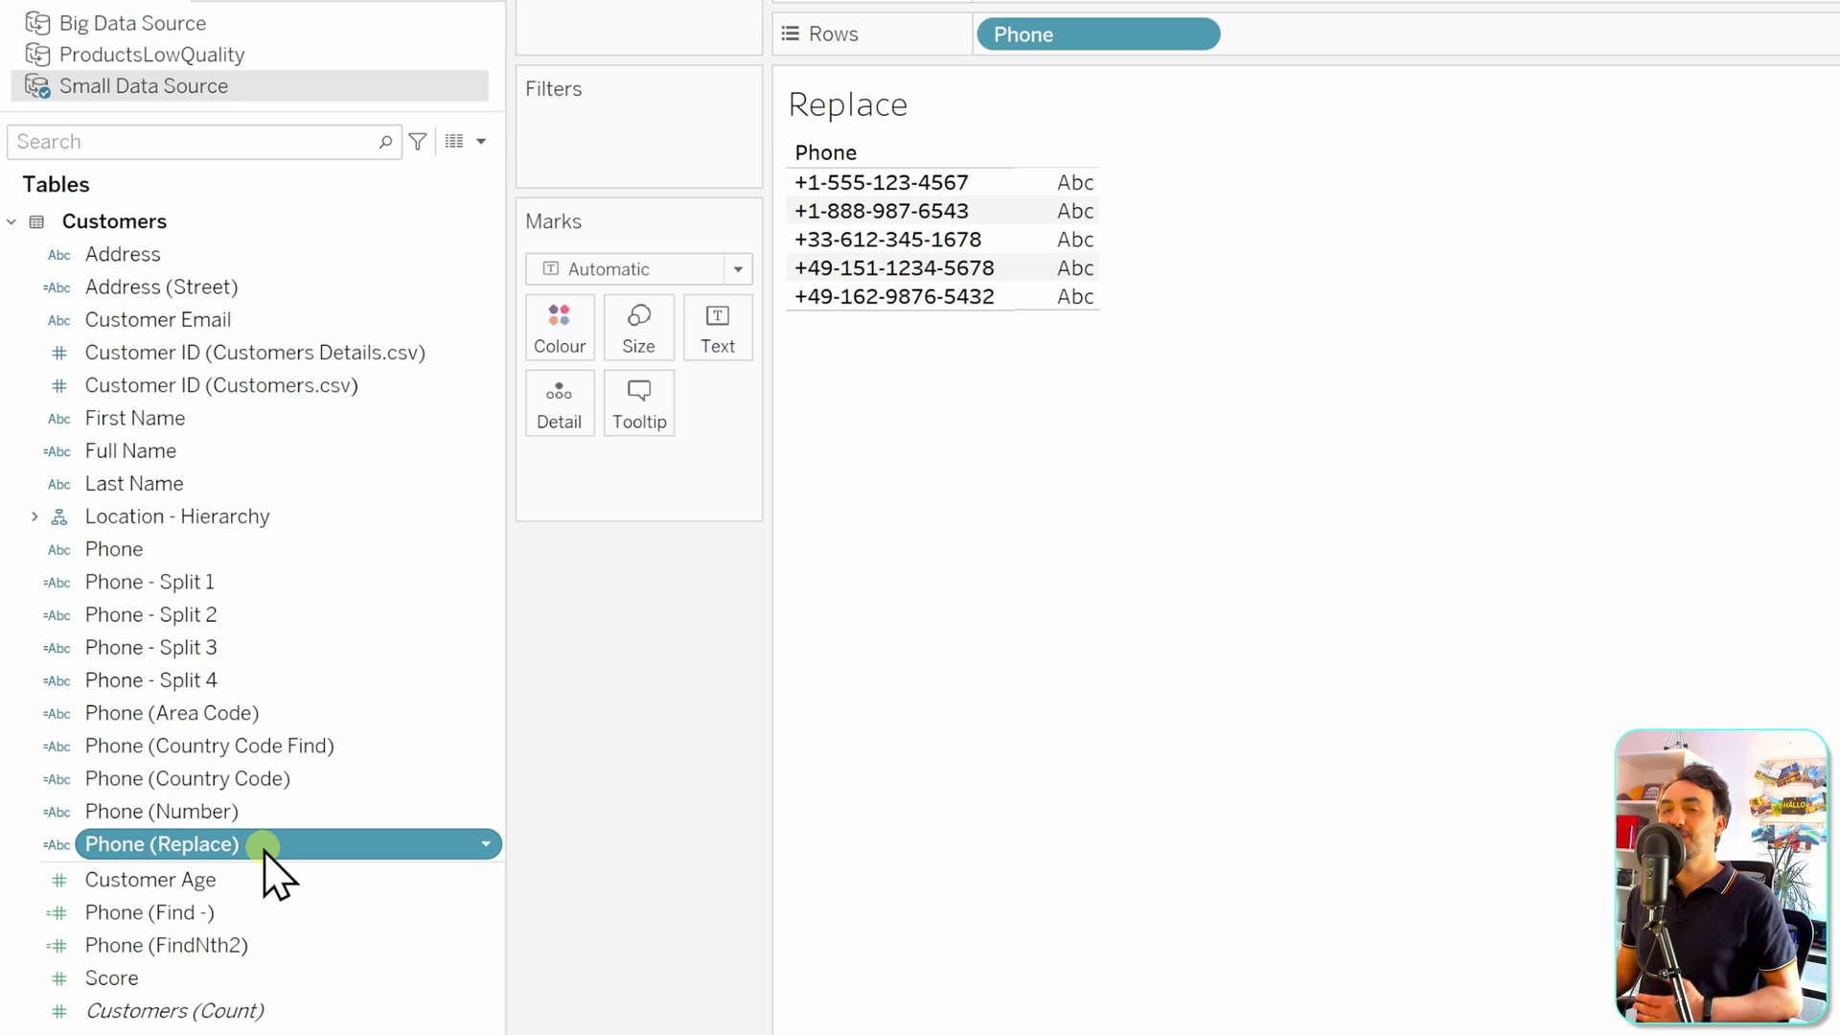
Step: Drag Phone (Replace) onto Rows beside Phone so numbers start with 00
left_click_drag(266, 848, 1466, 43)
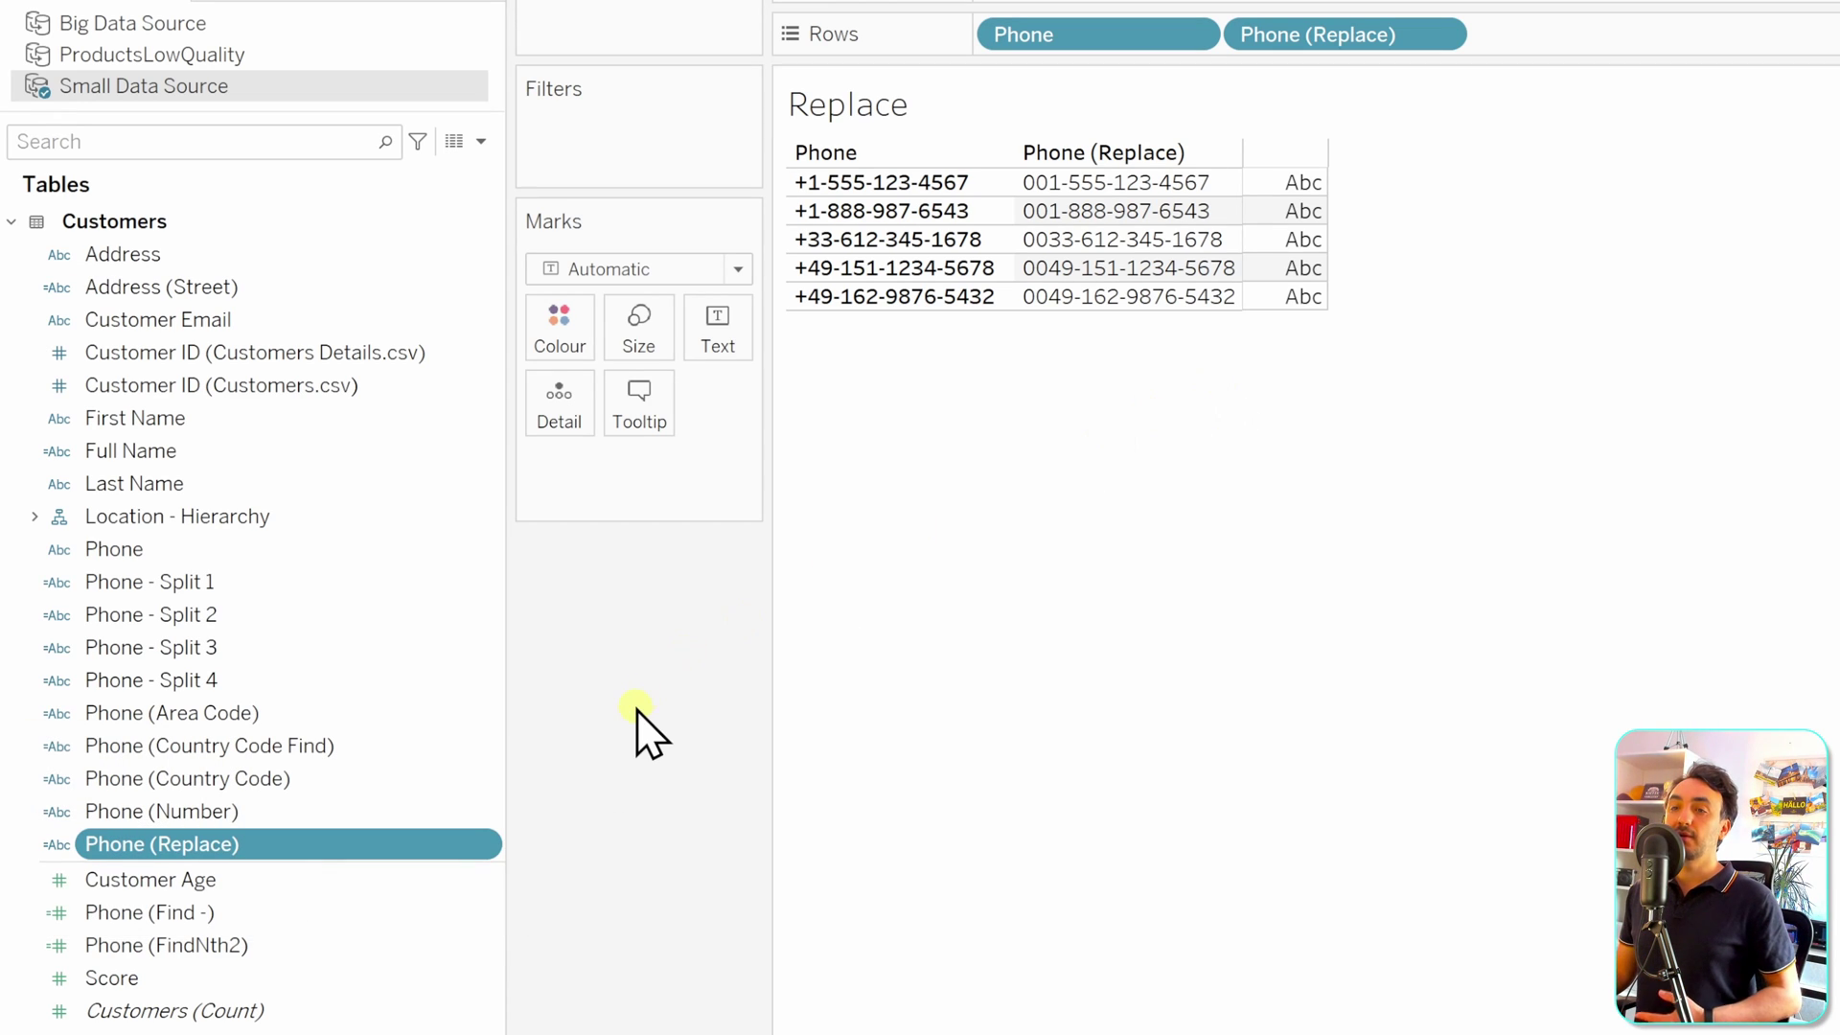
Step: Reopen Phone (Replace) for editing and add a second line REPLACE([Phone], "-", "")
right_click(341, 846)
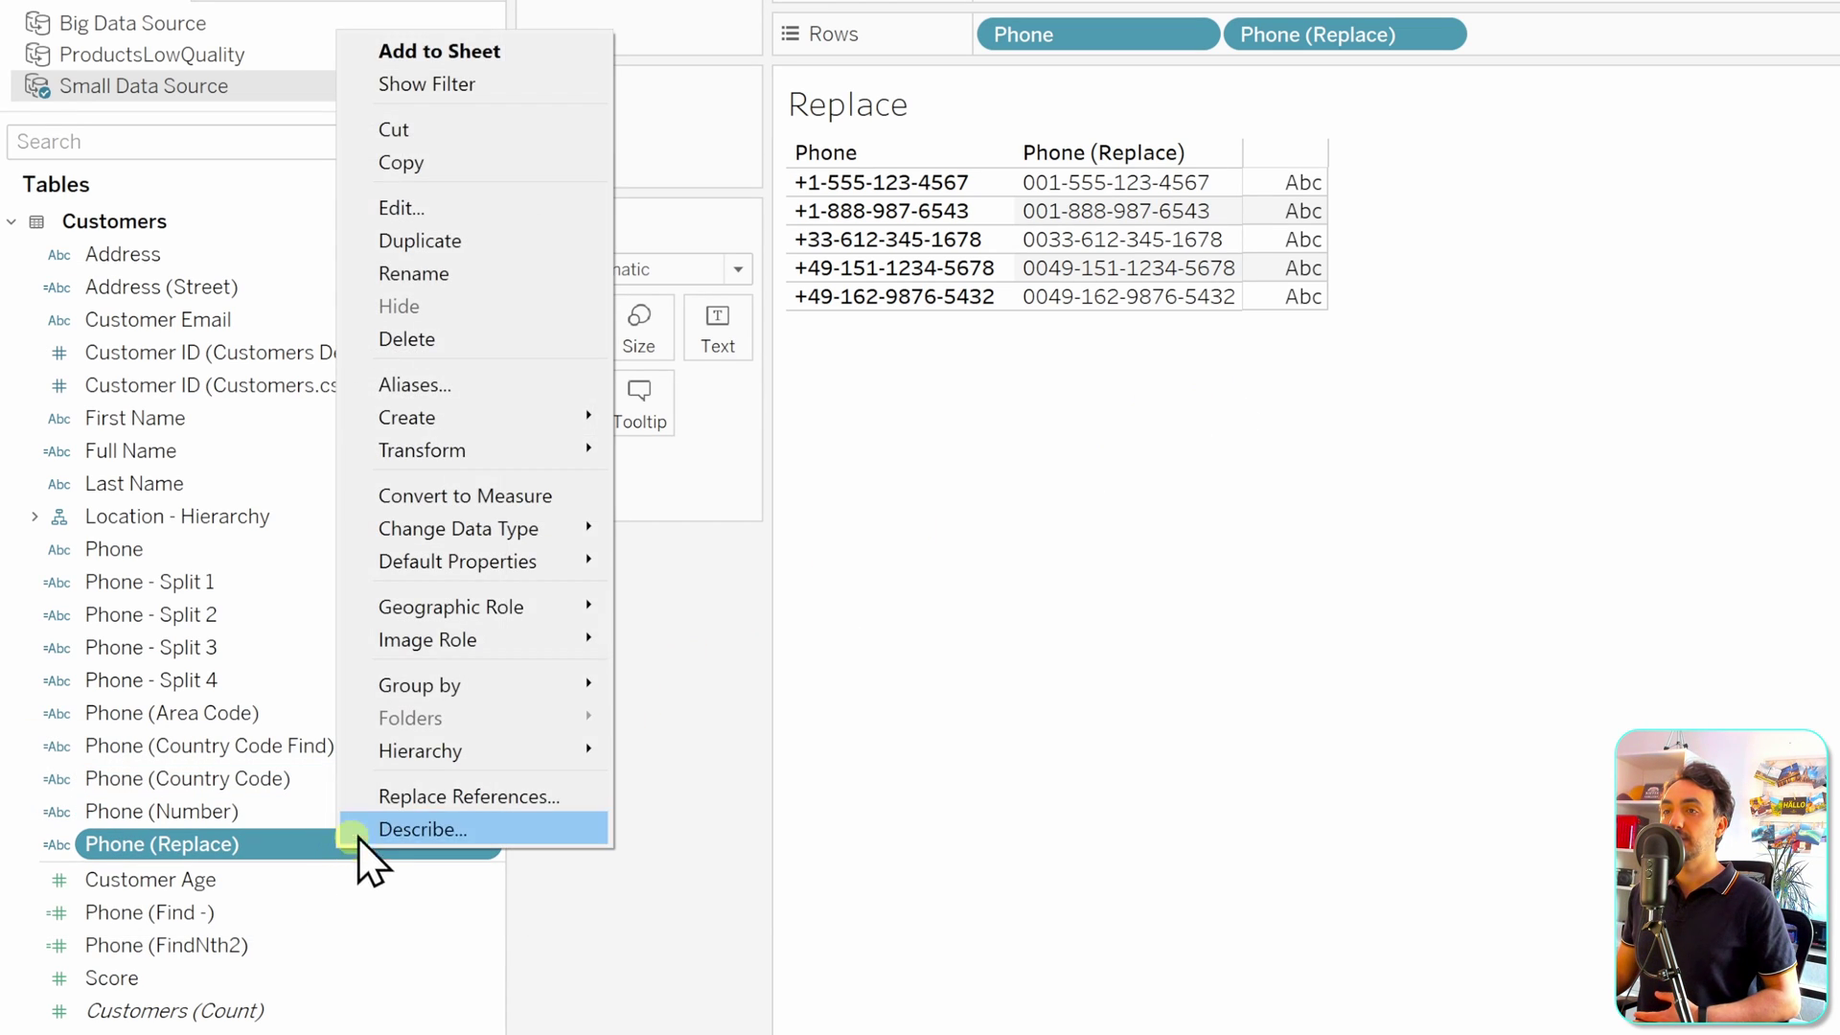
left_click(524, 240)
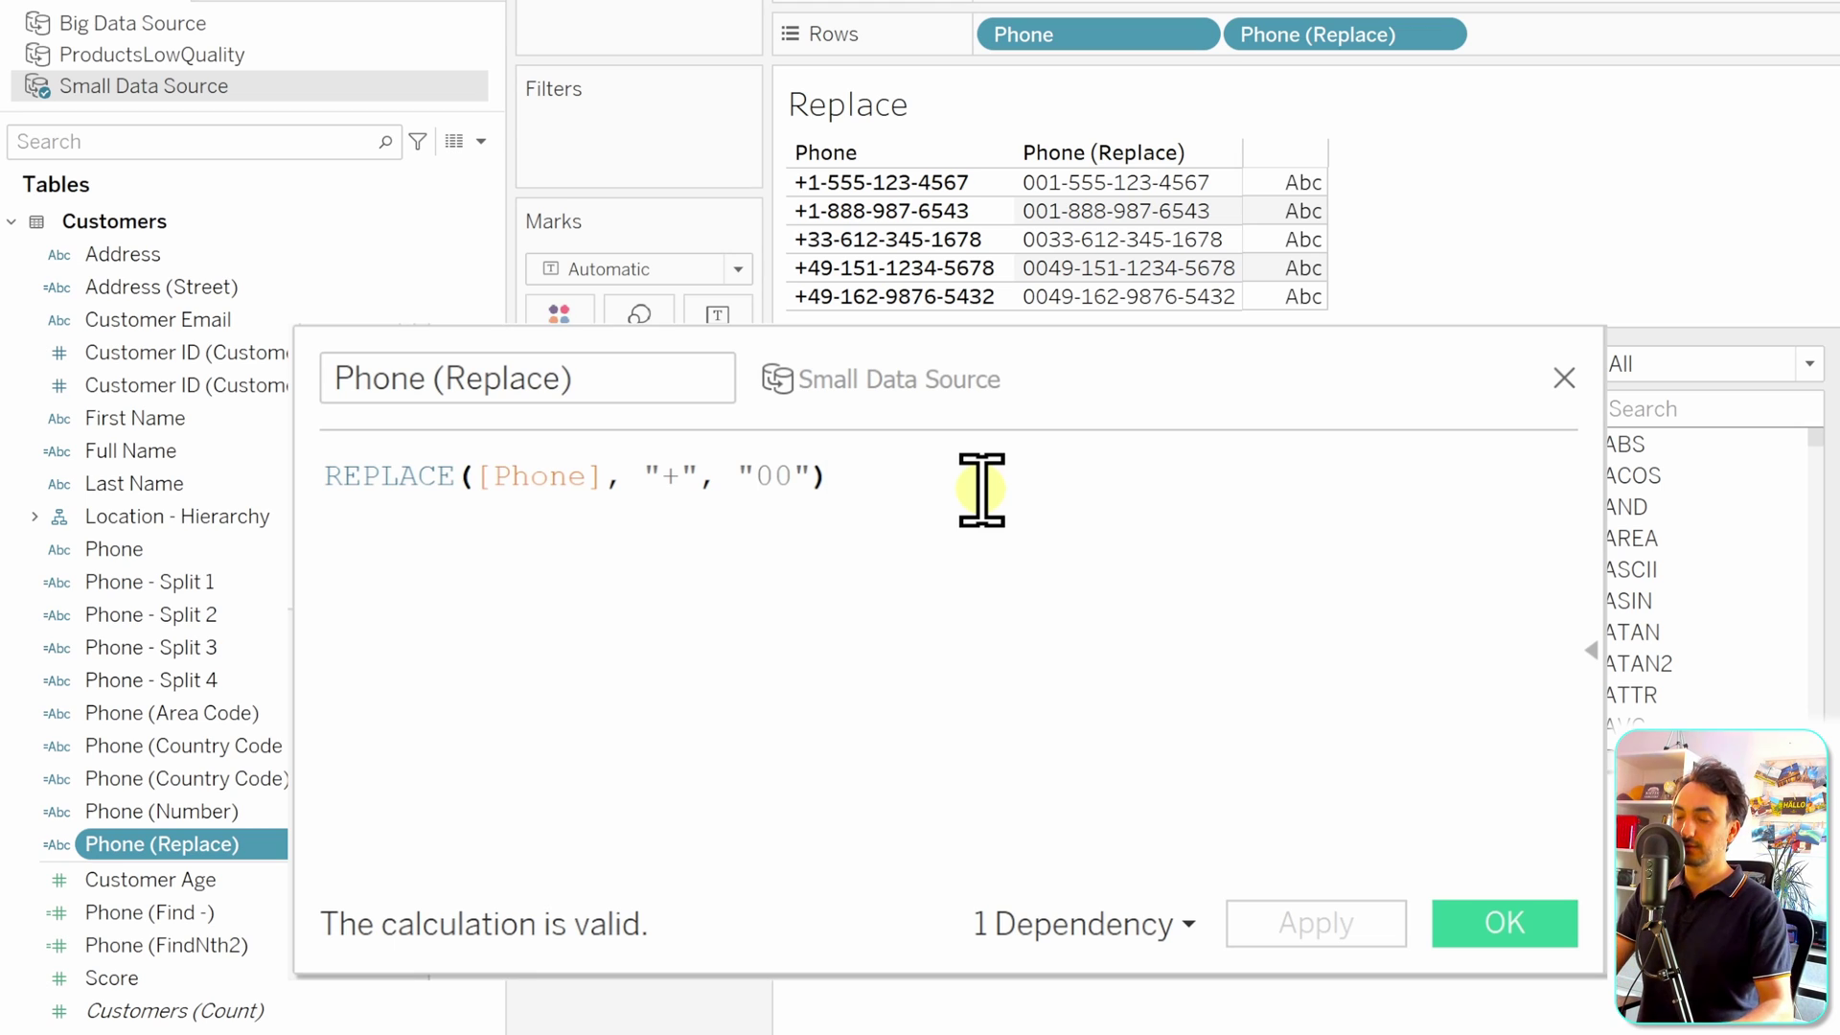
key("Return")
type("RP")
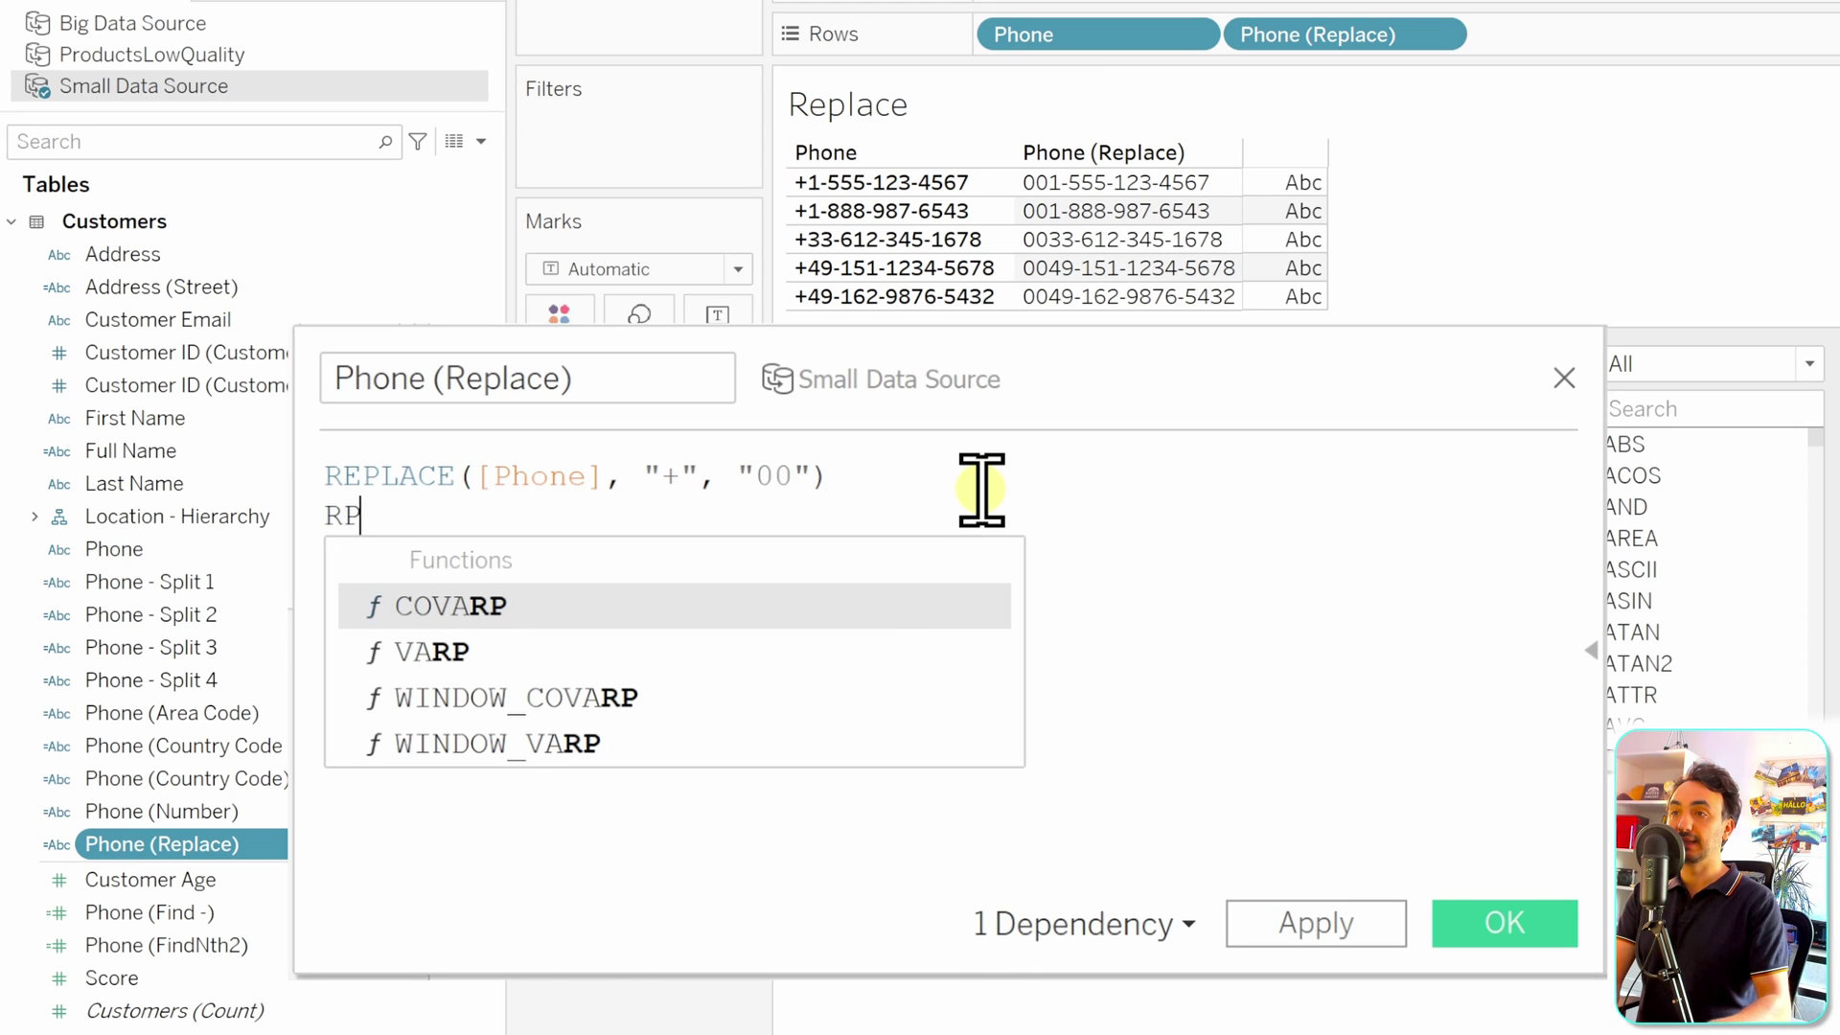
key("BackSpace")
type("EPLACE")
key("Return")
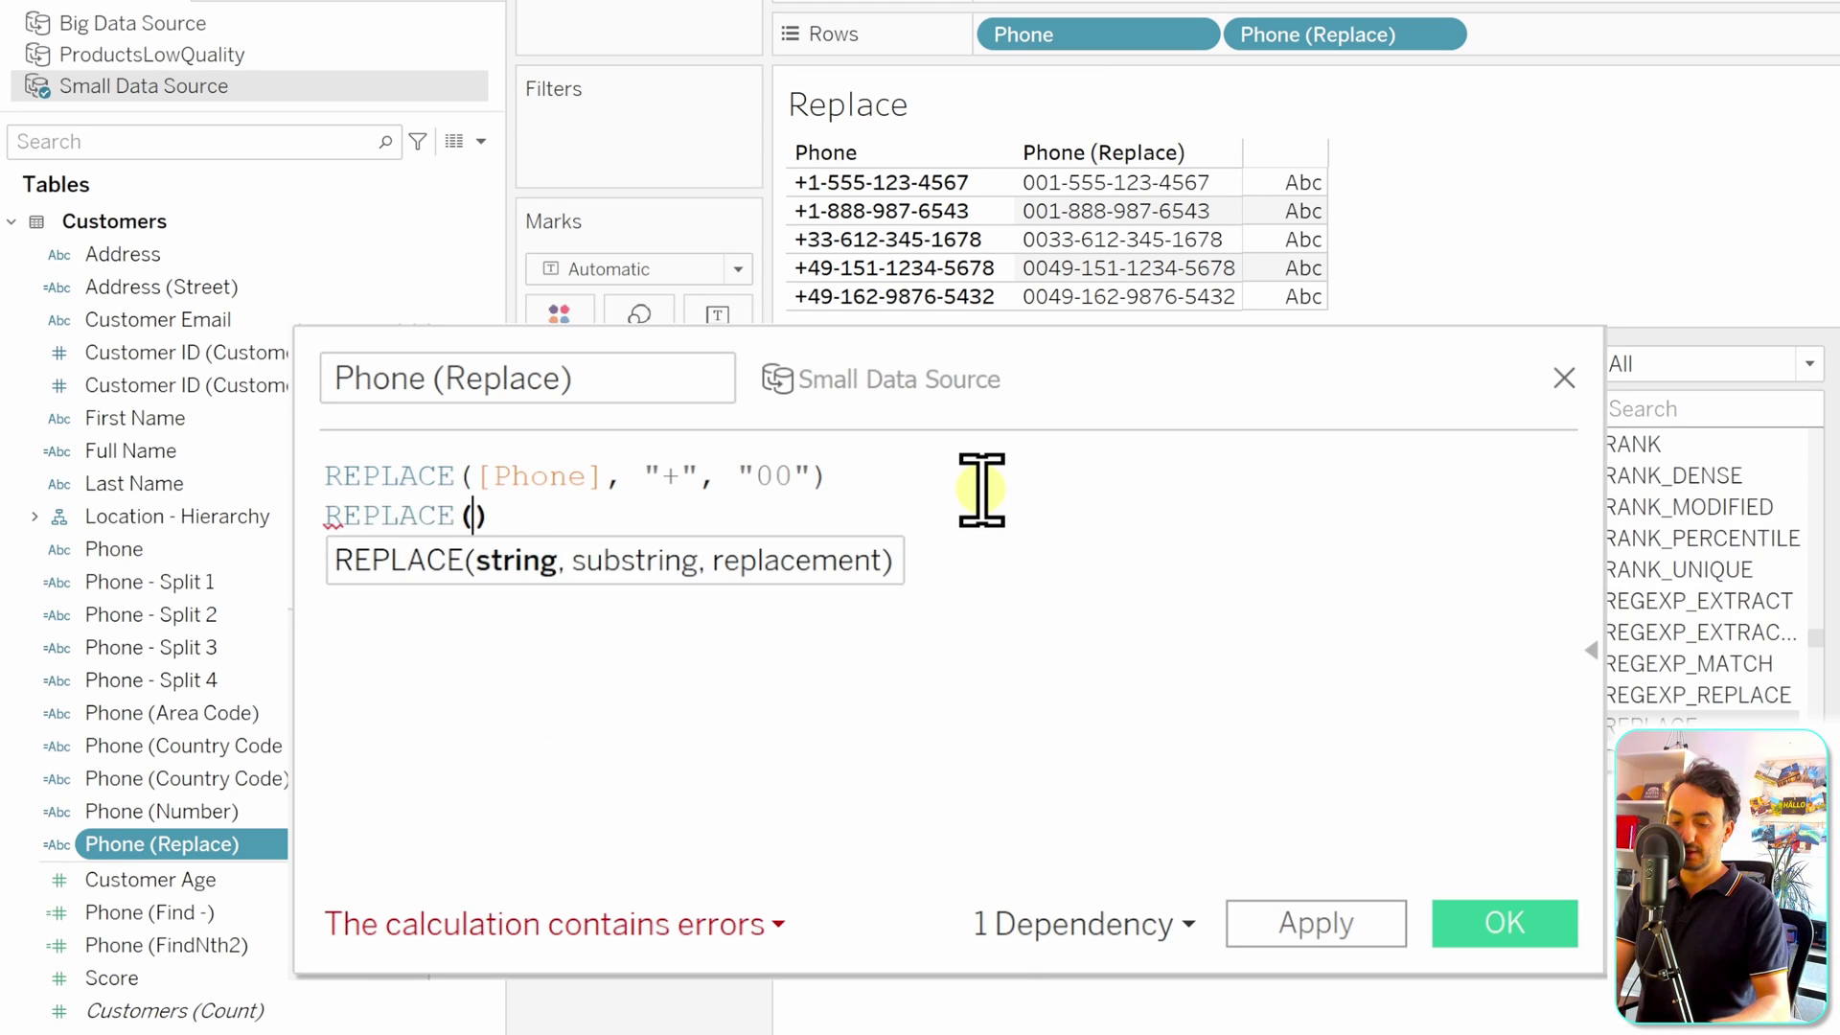
type("[Ph")
key("Return")
type(", ")
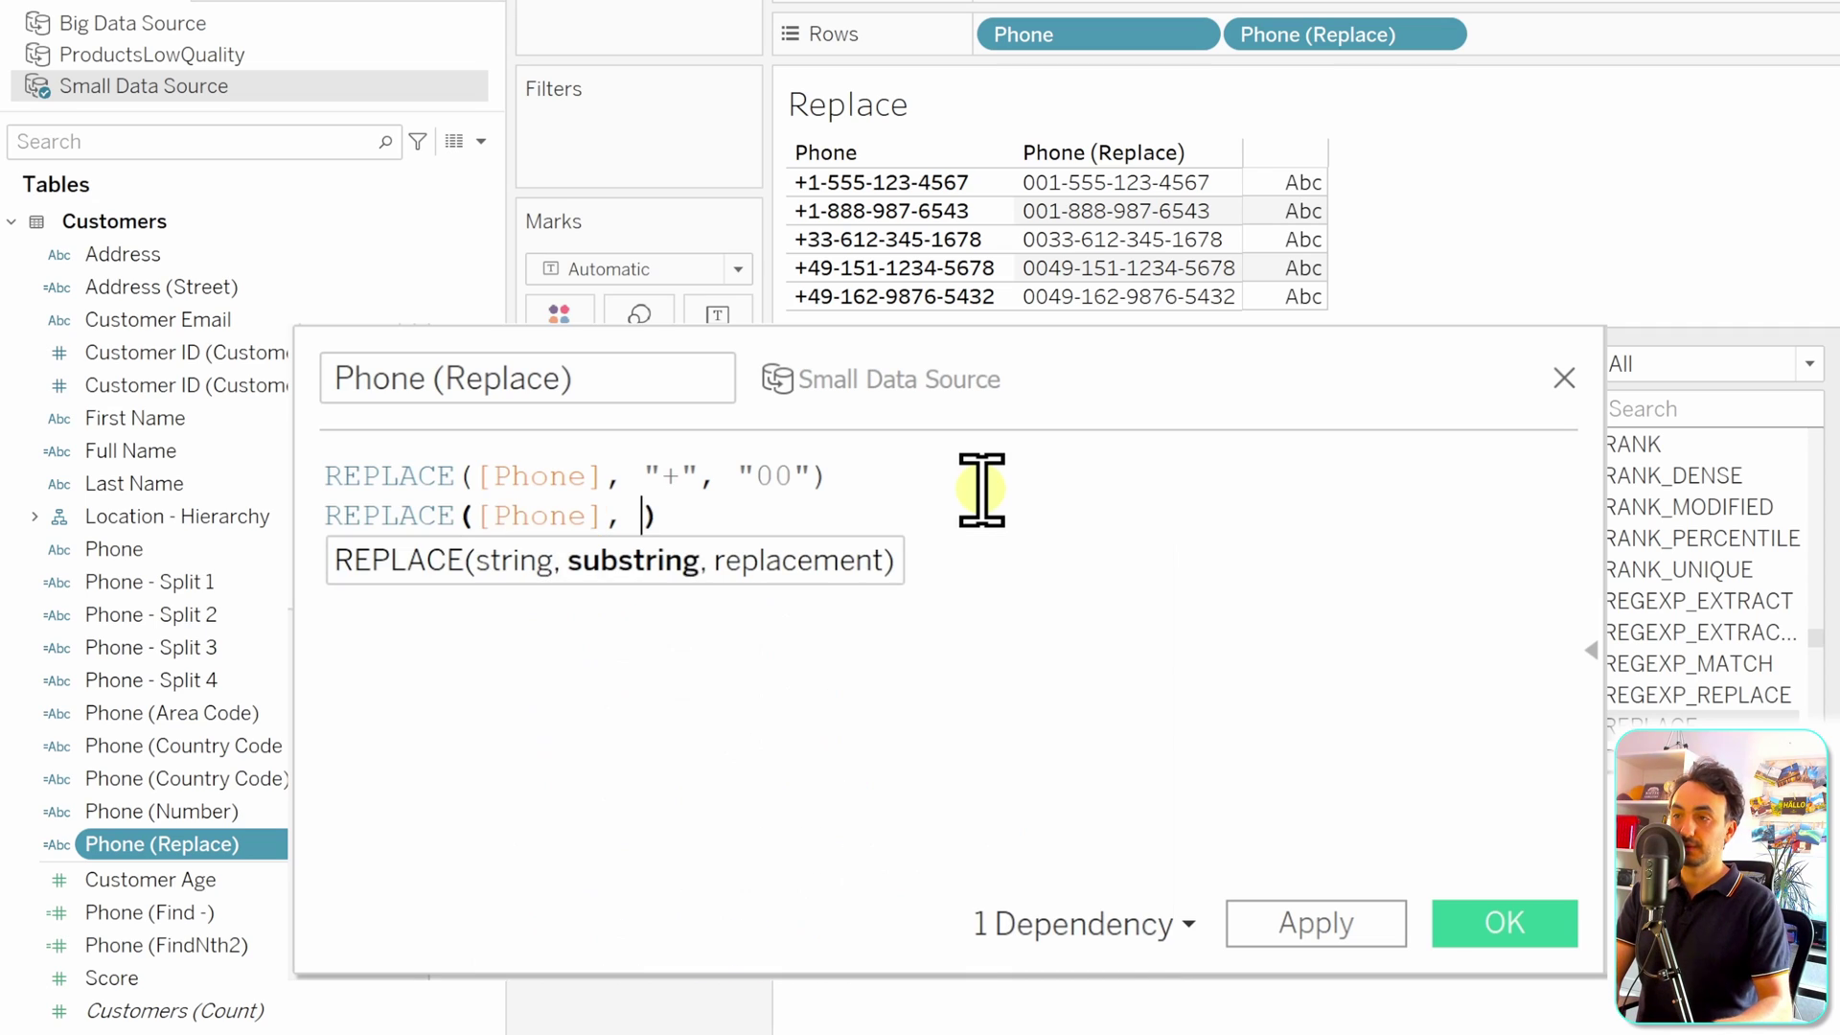
type("\"\"")
type("-\", \"\"")
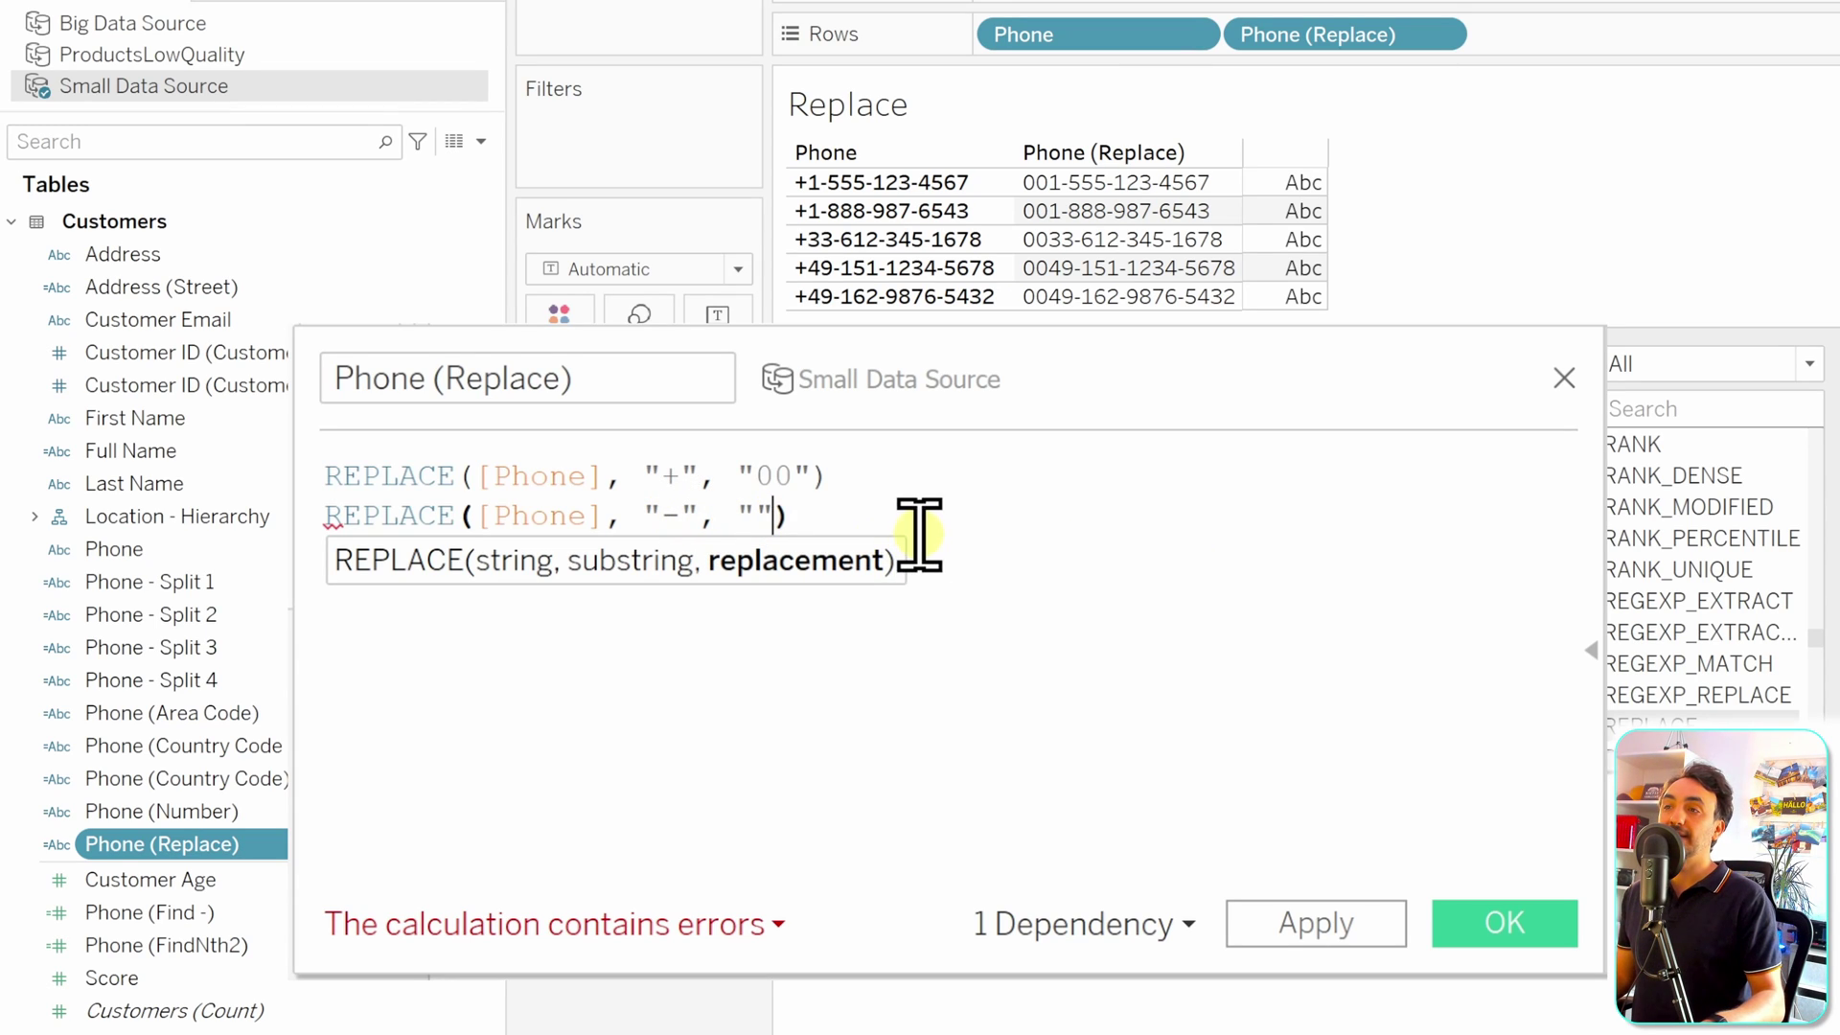
Step: Nest the '+' to '00' REPLACE inside the dash-removing REPLACE on one line and confirm
left_click_drag(829, 477, 338, 447)
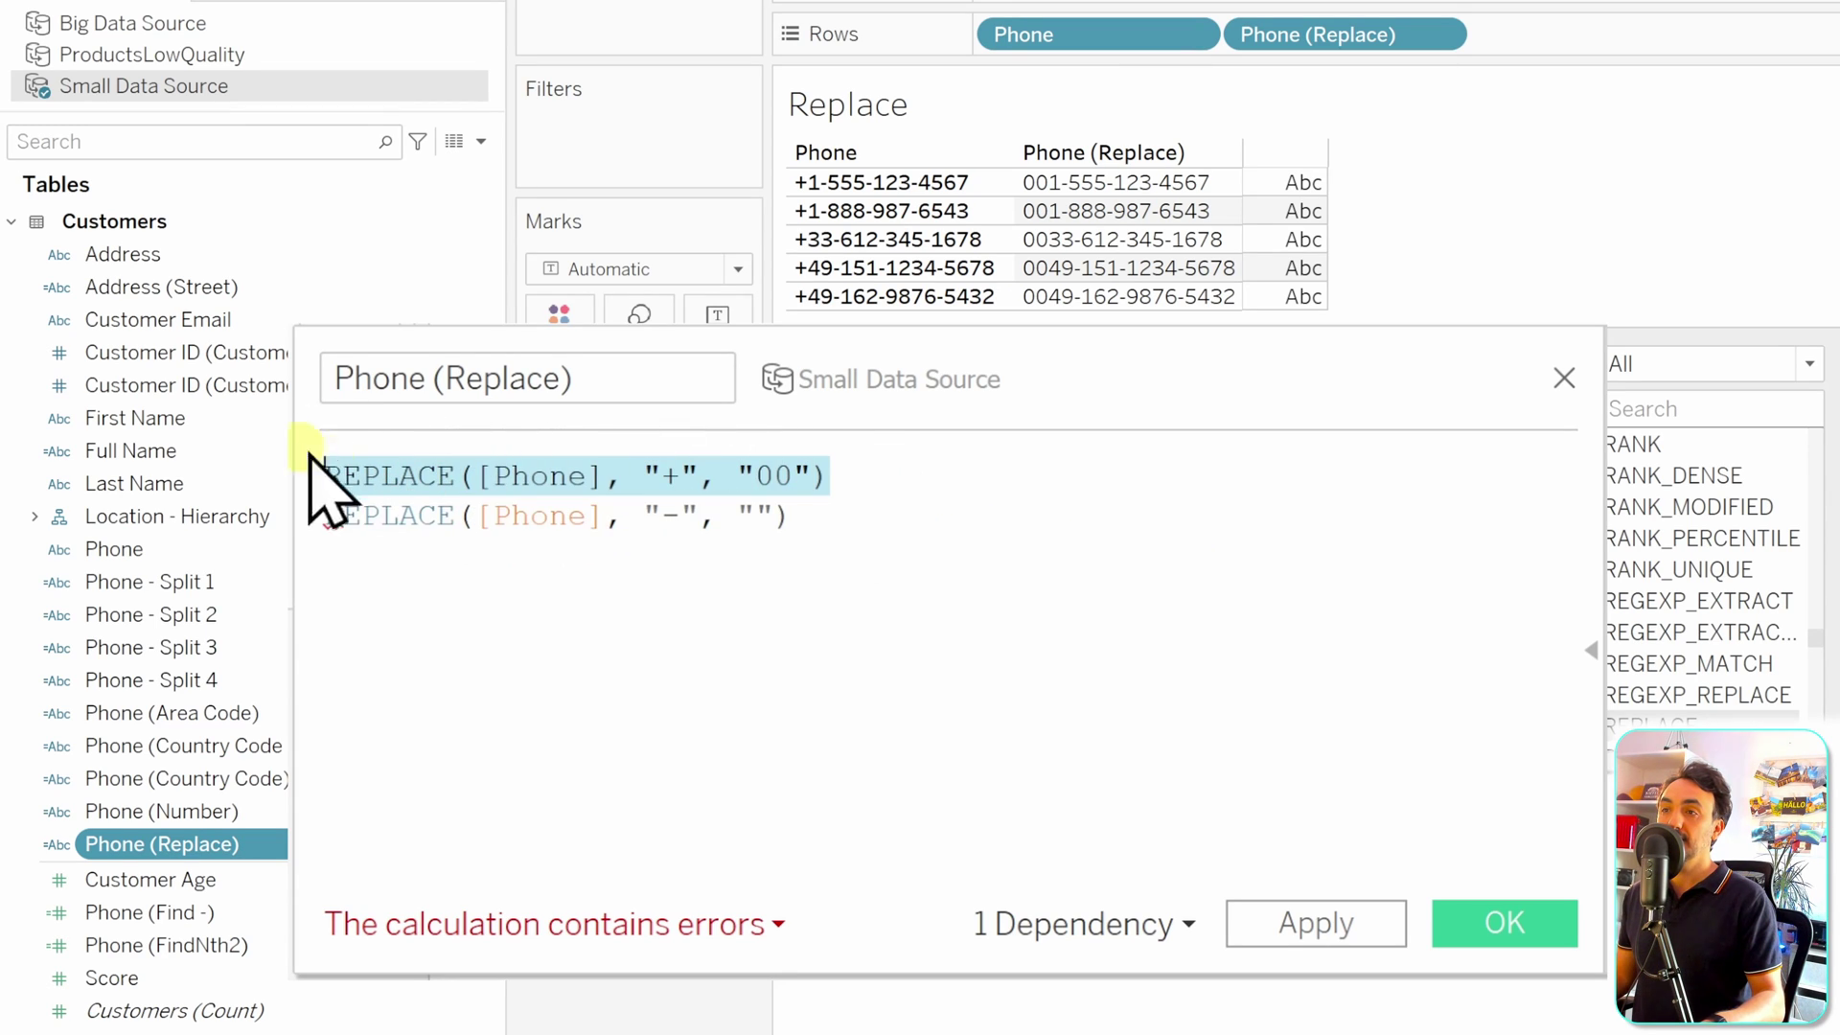
key("BackSpace")
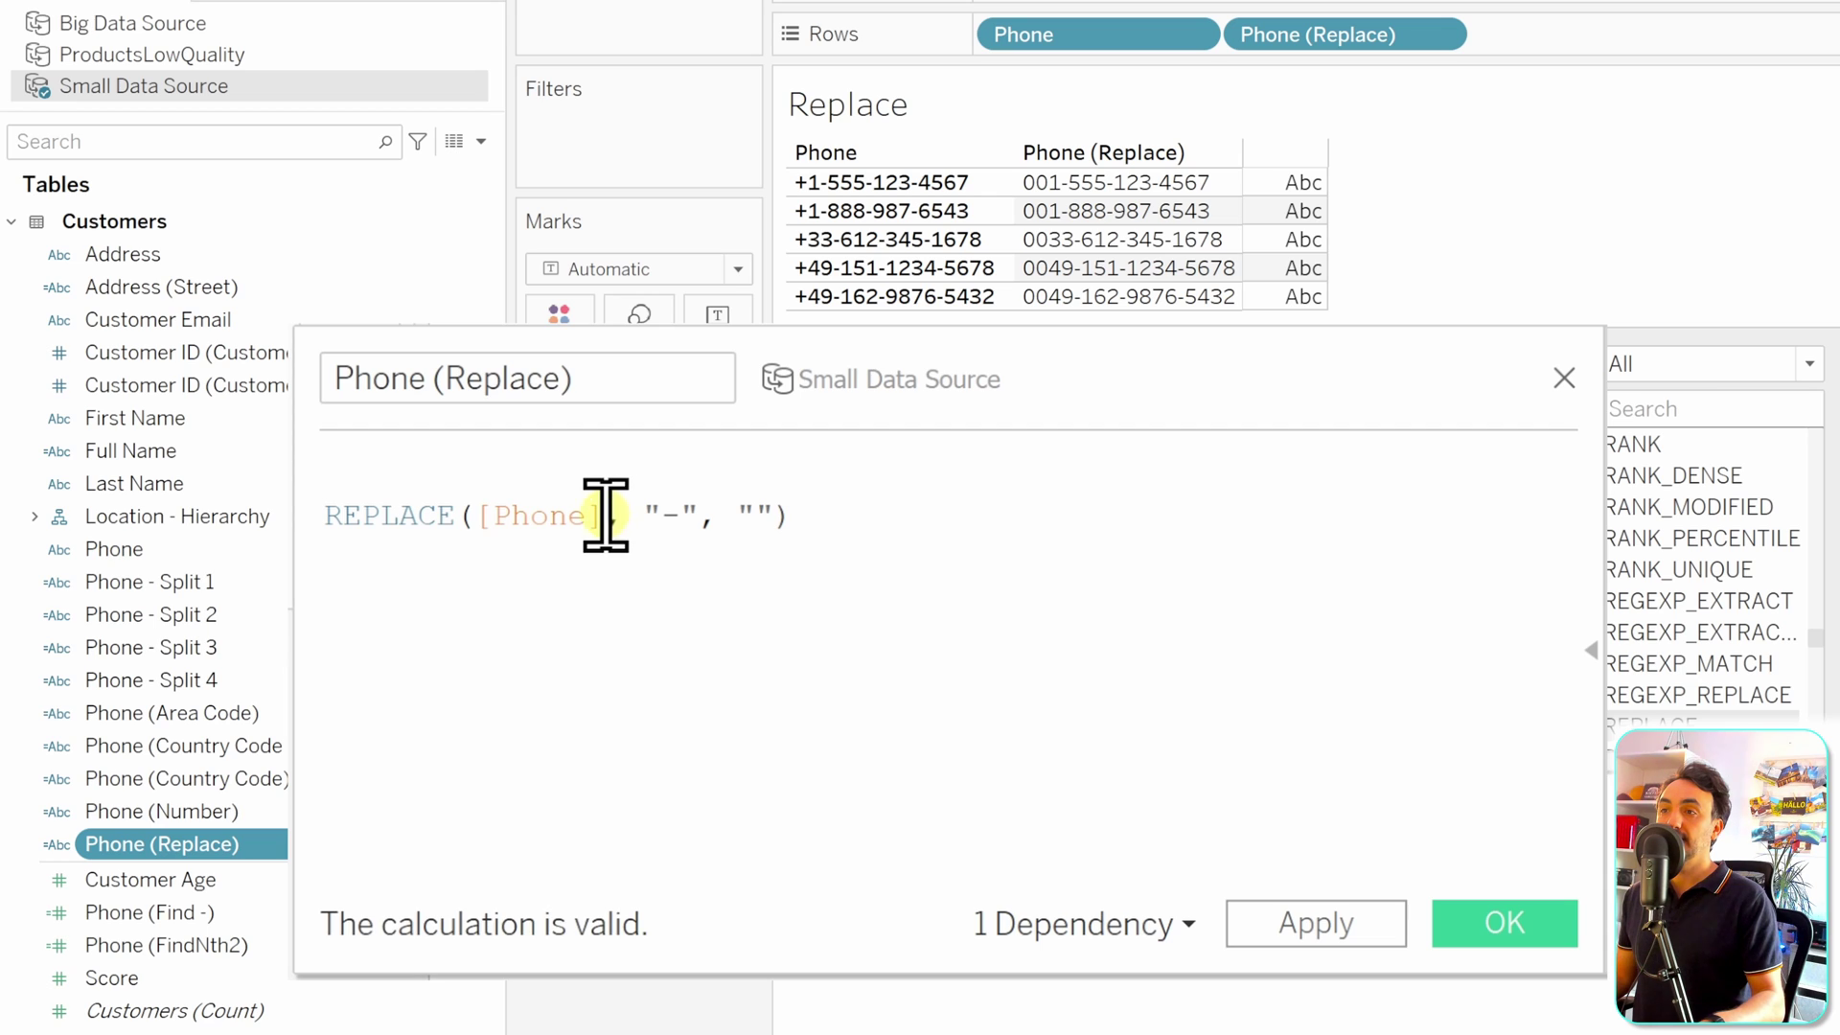
left_click_drag(604, 515, 489, 508)
type("REPLACE([Phone], \"+\", \"00\")")
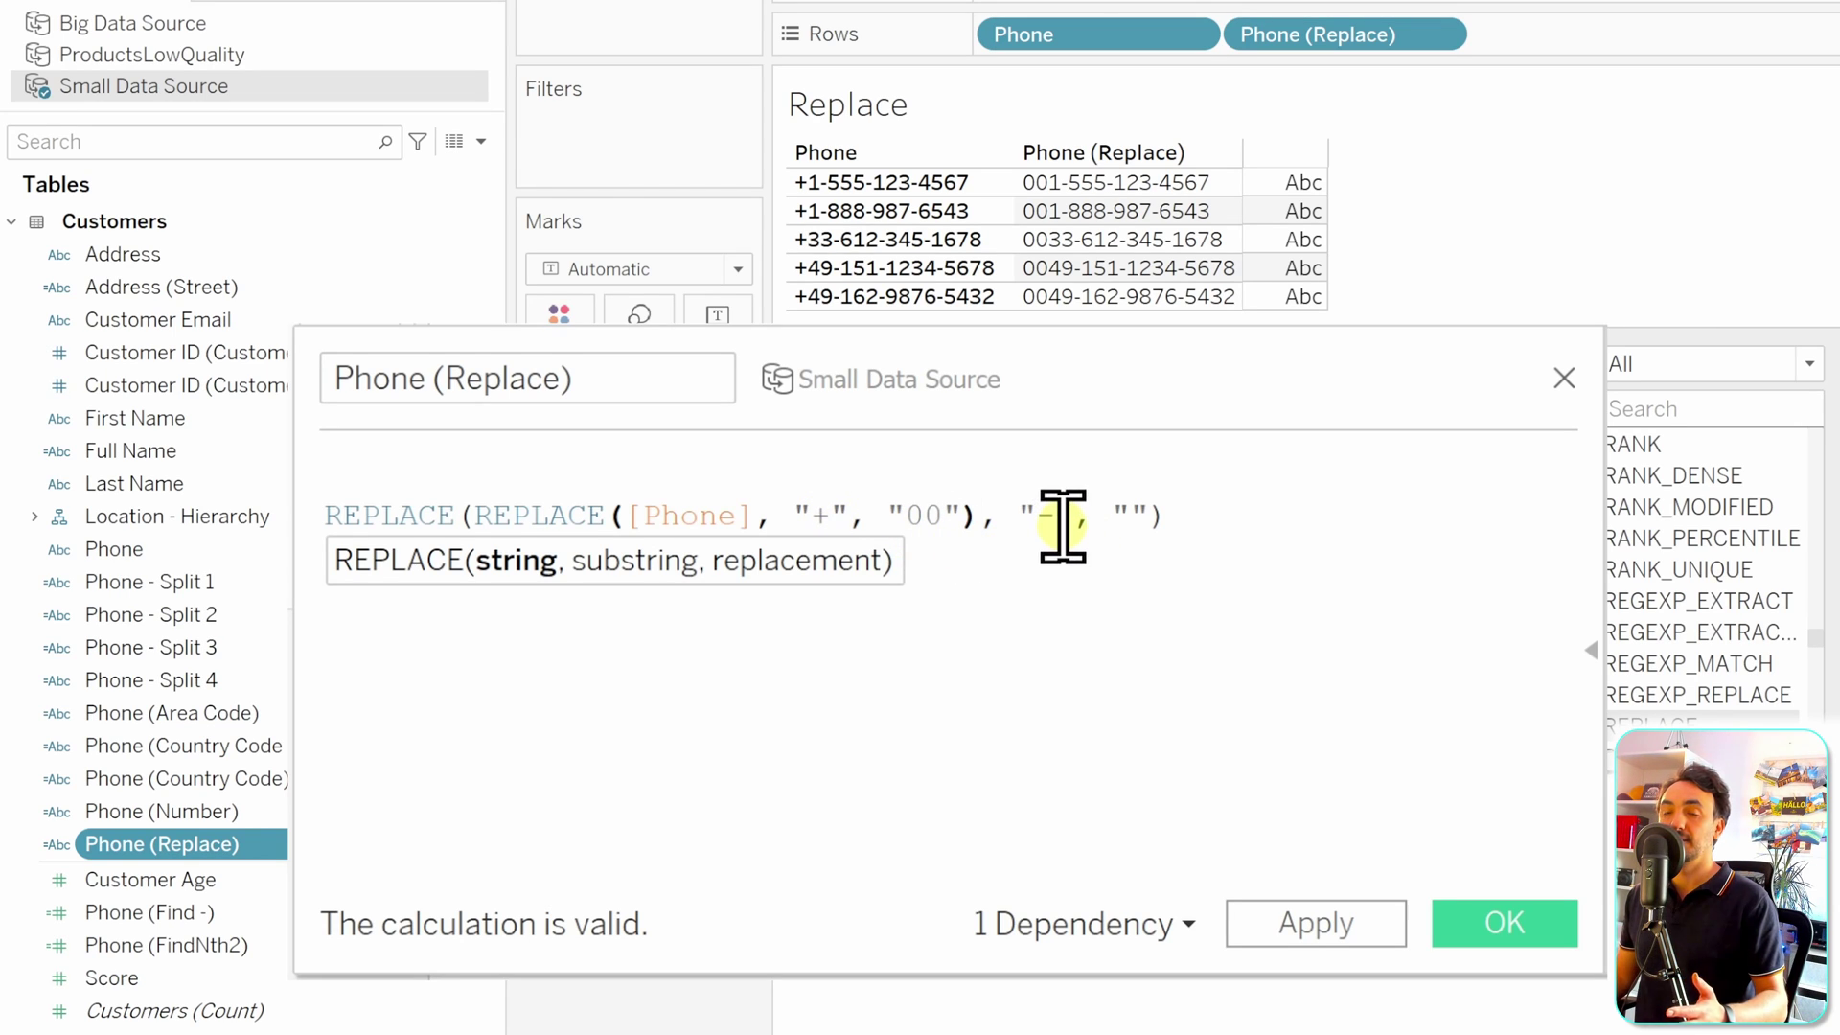
left_click(324, 517)
key("BackSpace")
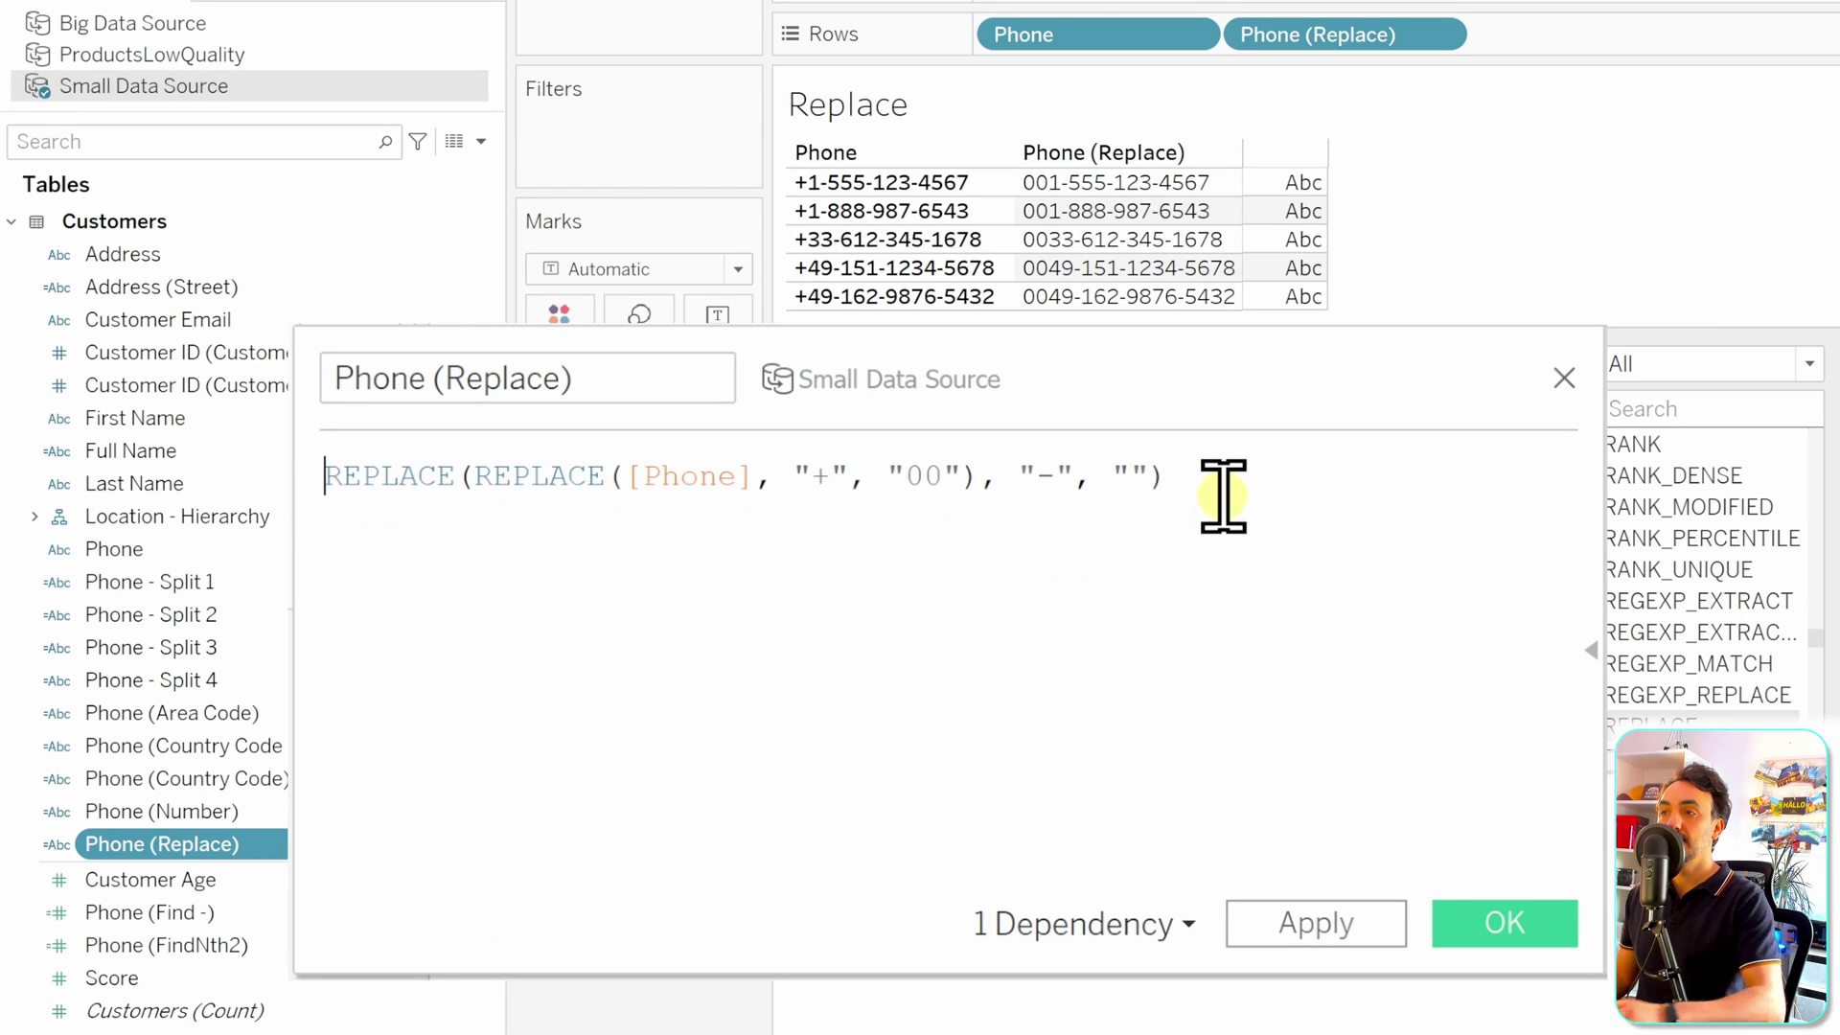
left_click(1220, 488)
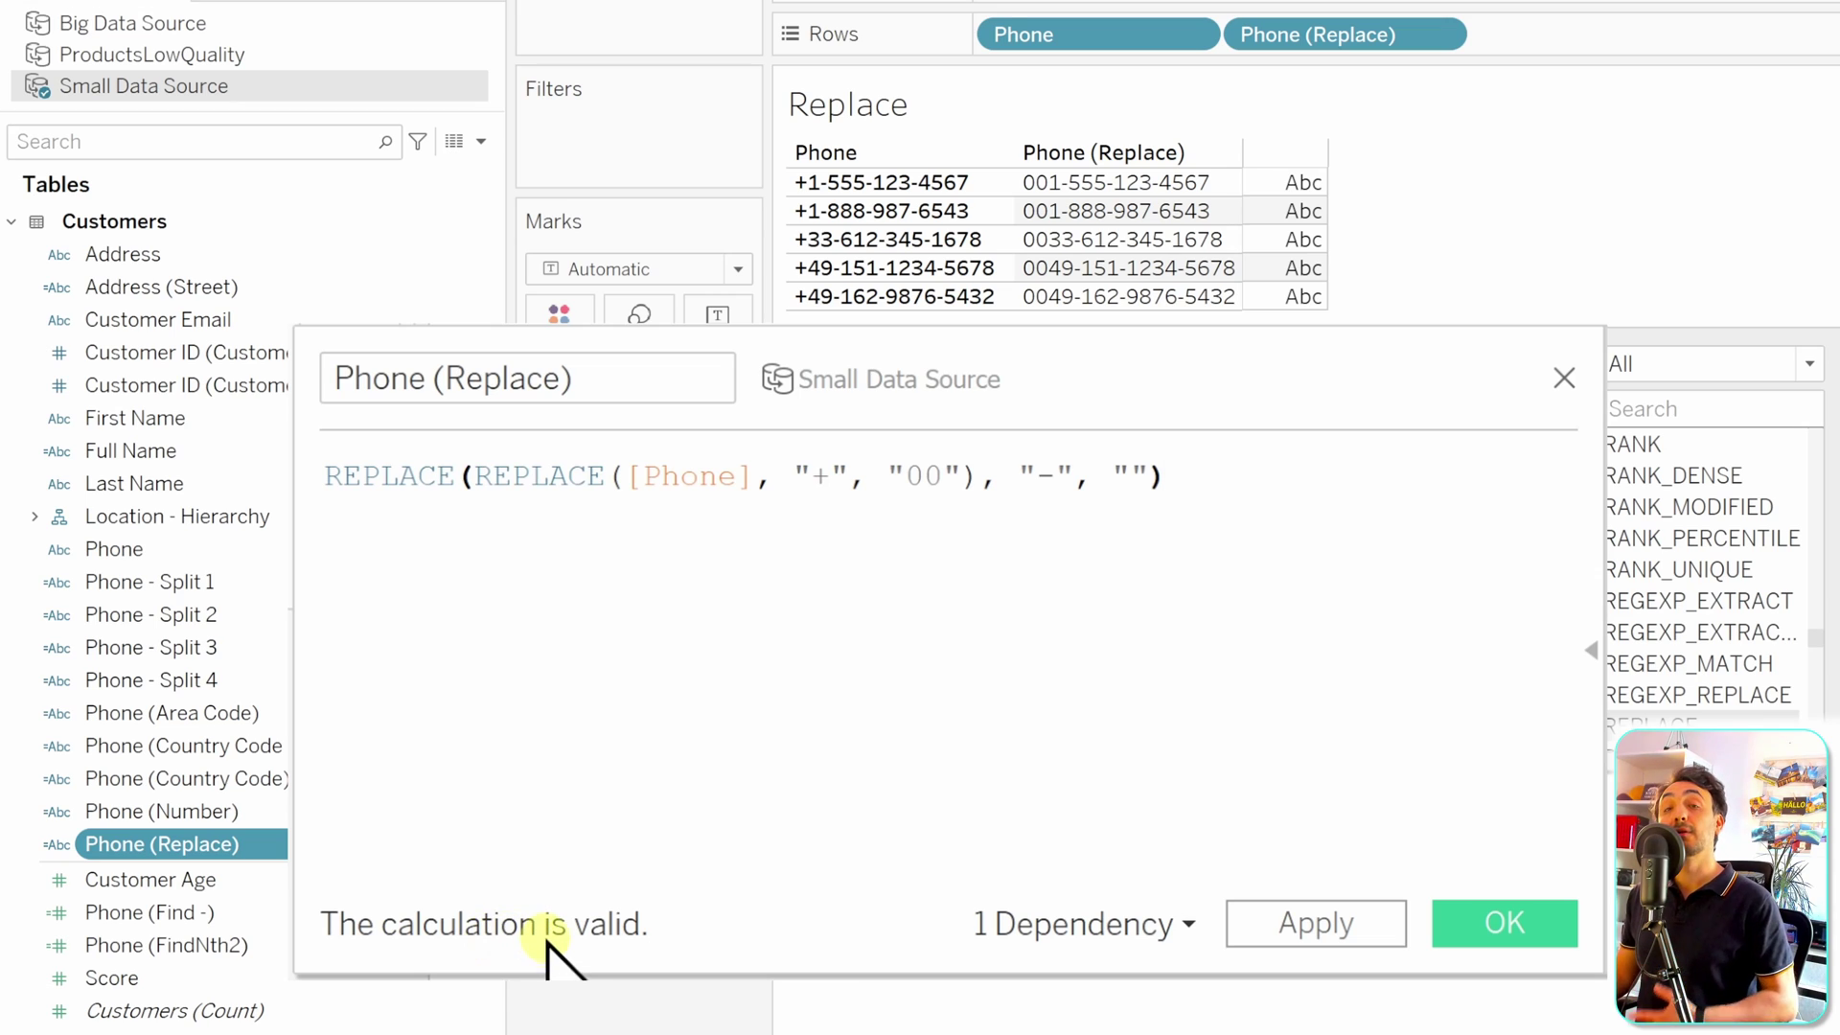
left_click(1505, 925)
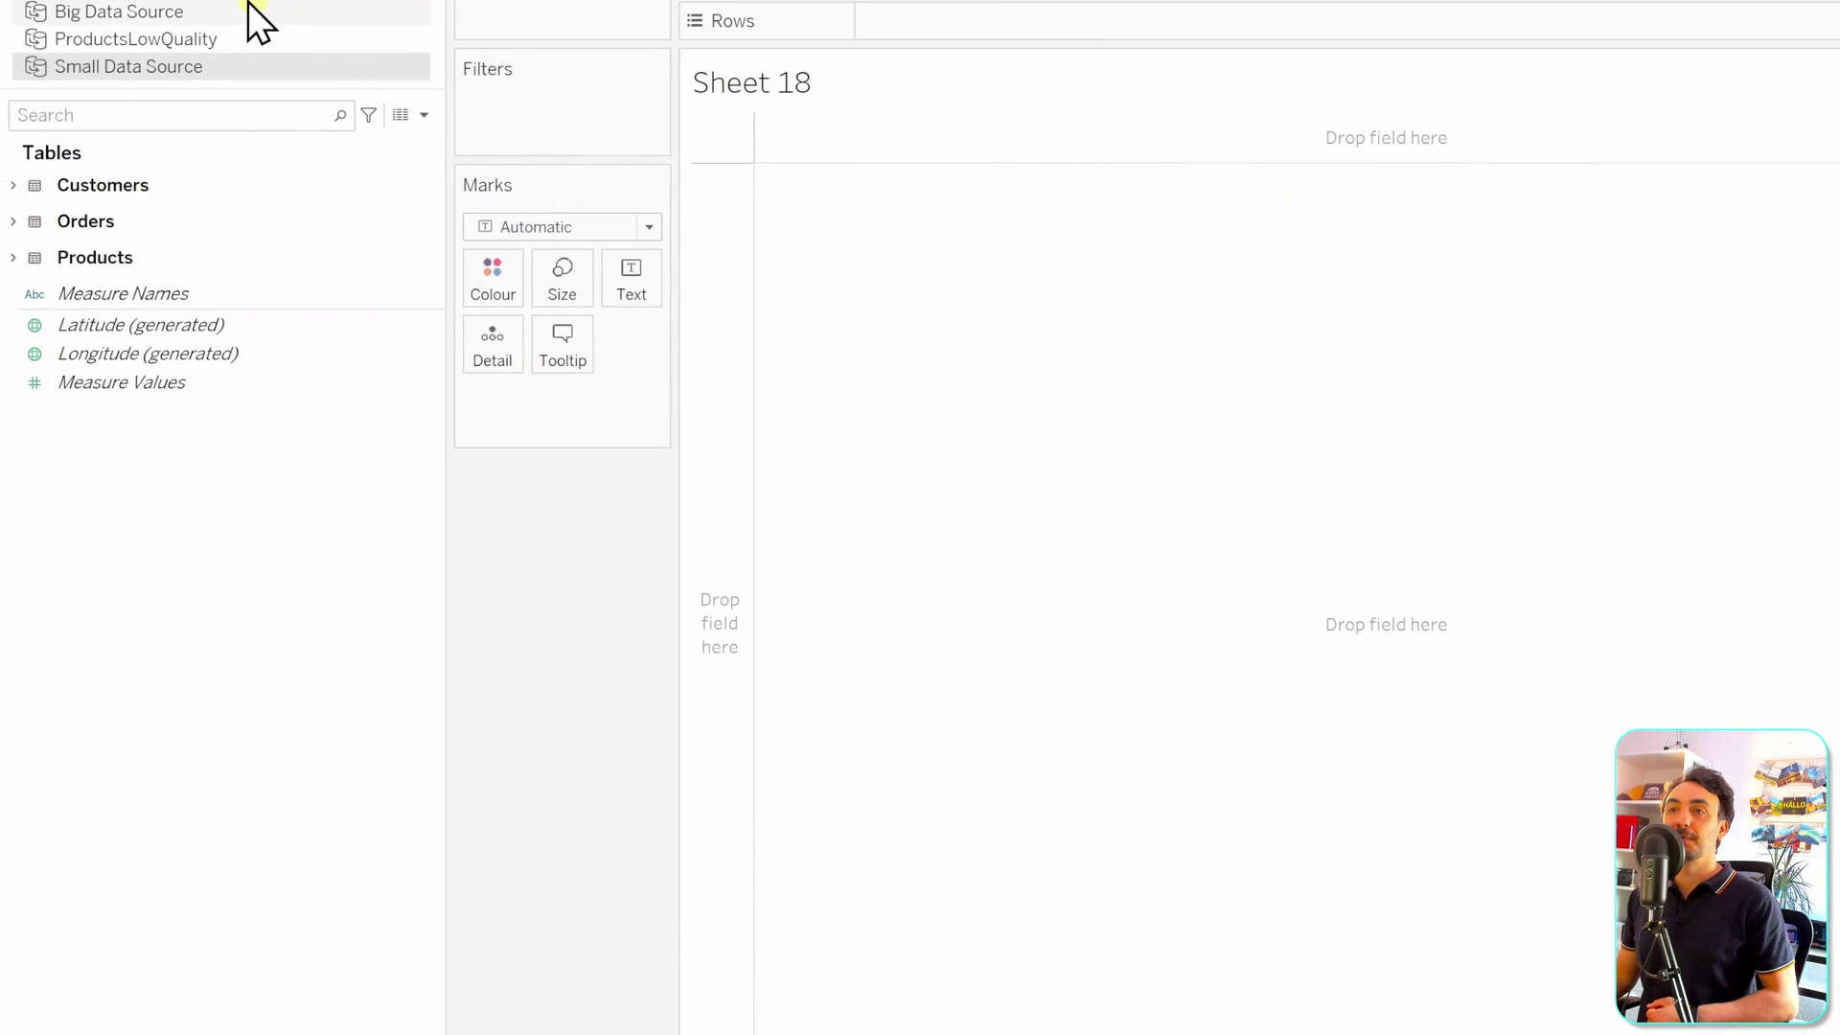
Step: Switch to Big Data Source and put Product Name from Product - Hierarchy on Rows
left_click(217, 13)
left_click(216, 493)
scroll(217, 503, "down", 3)
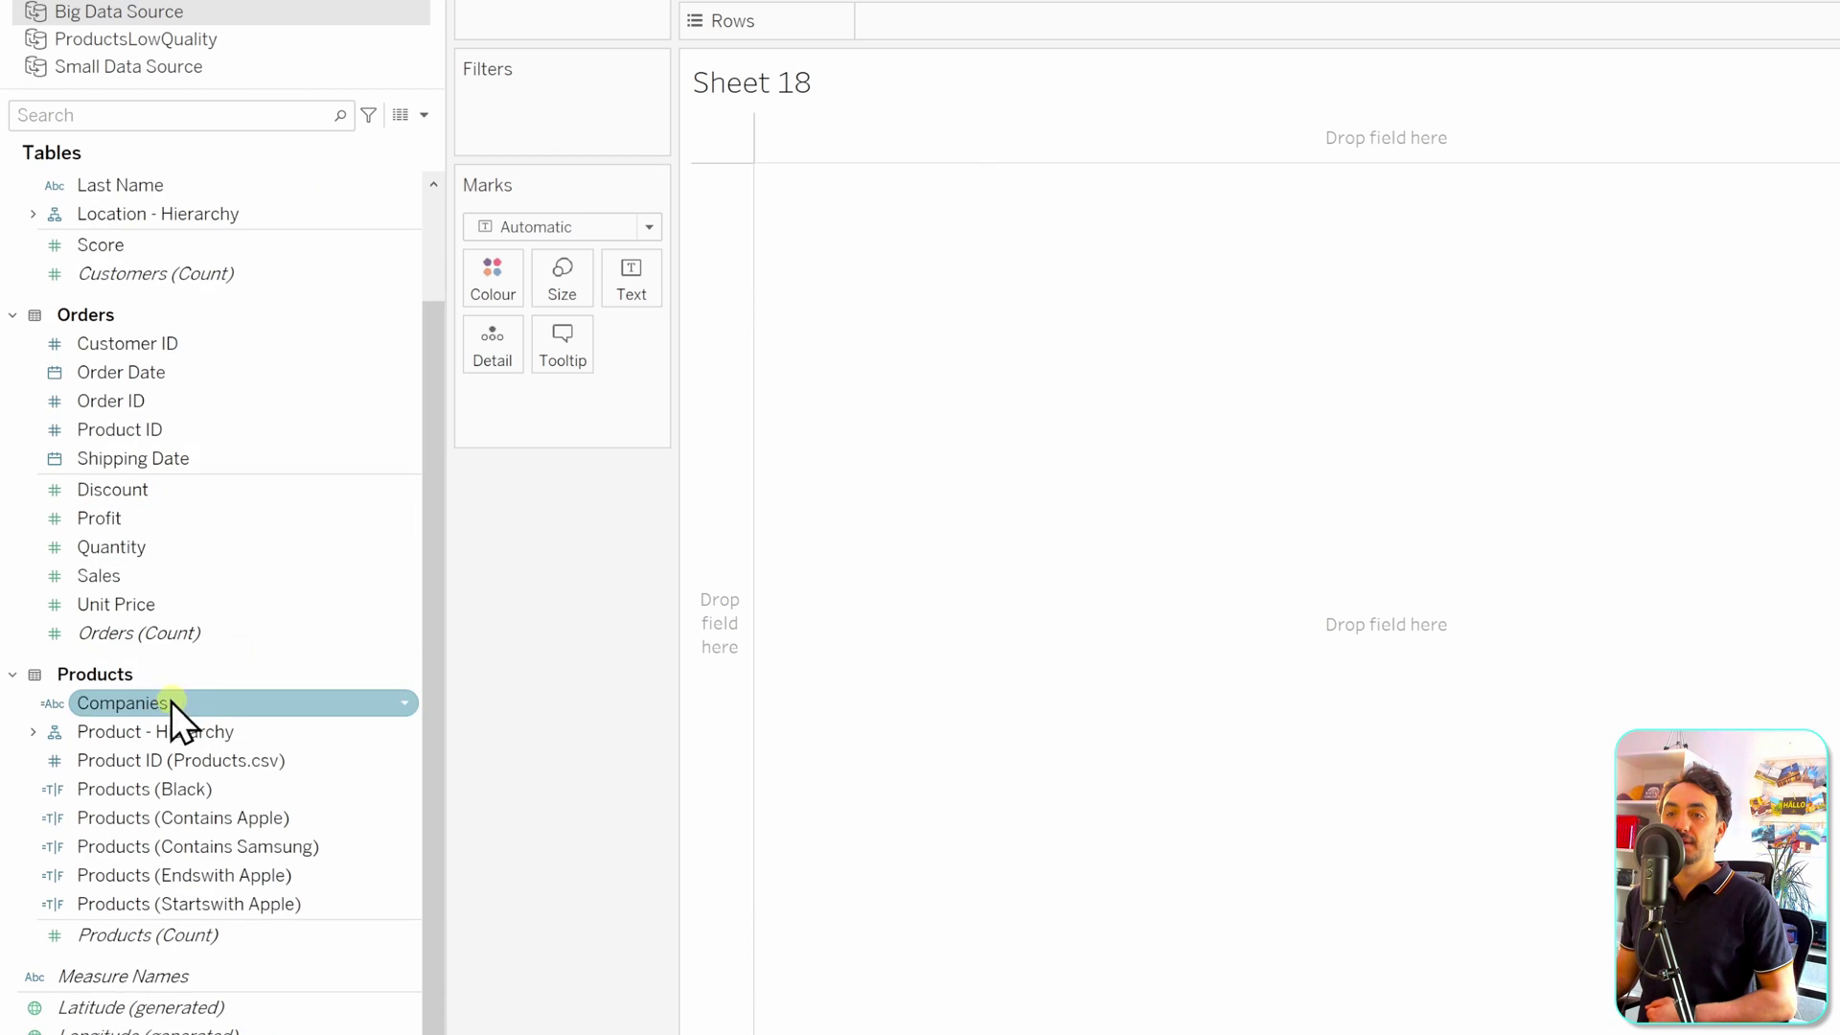
left_click(33, 731)
left_click(151, 734)
left_click(188, 816)
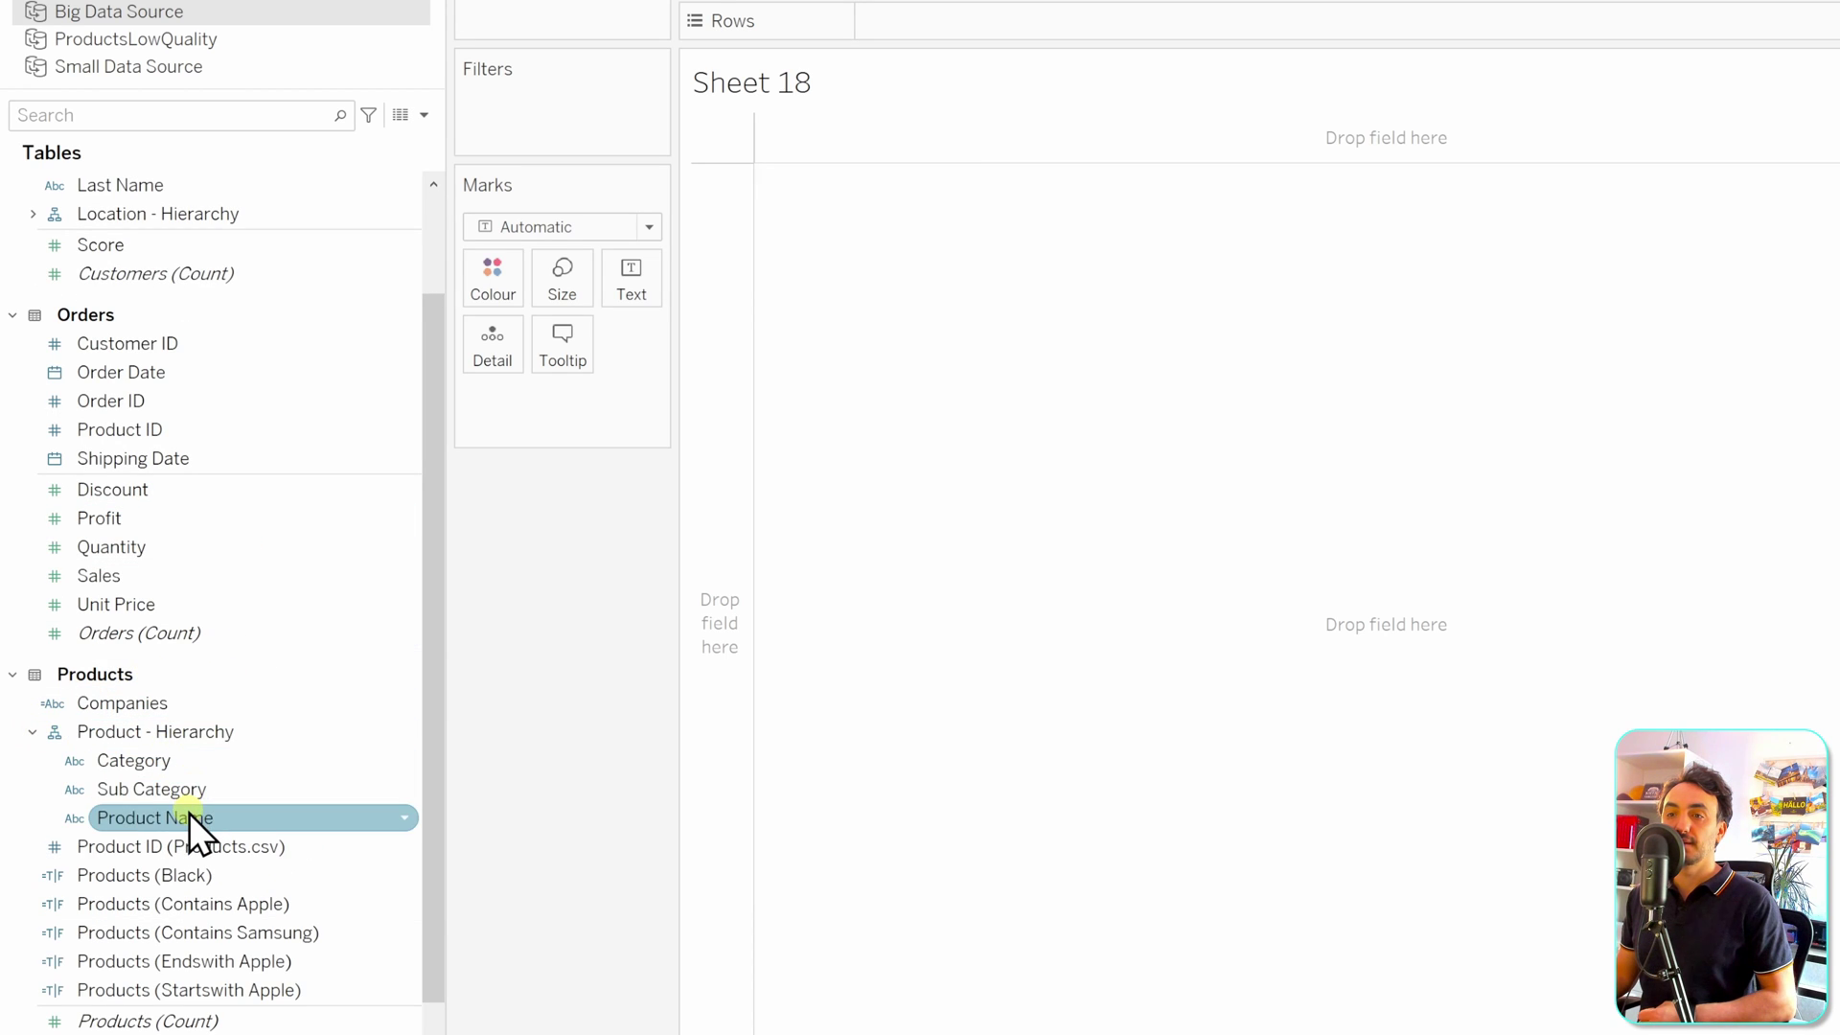
left_click_drag(193, 813, 1008, 28)
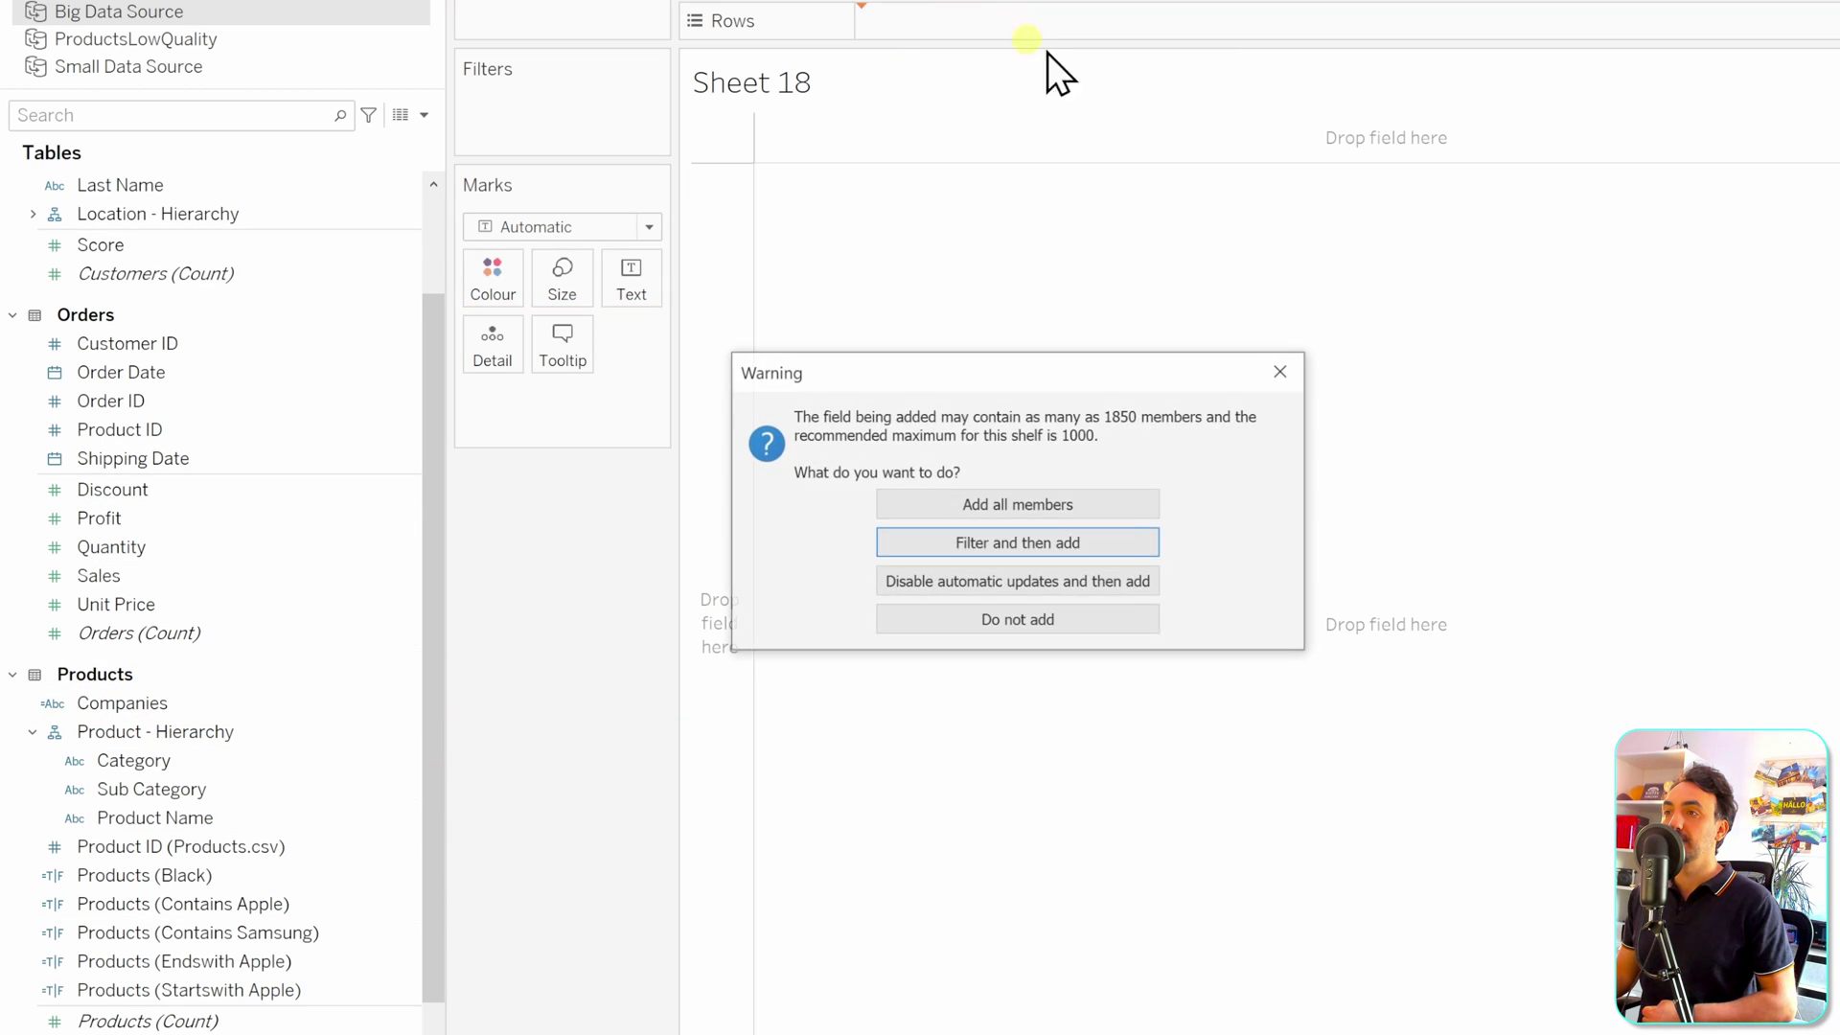
Step: Add all Product Name members and widen the column to show full names
left_click(1043, 508)
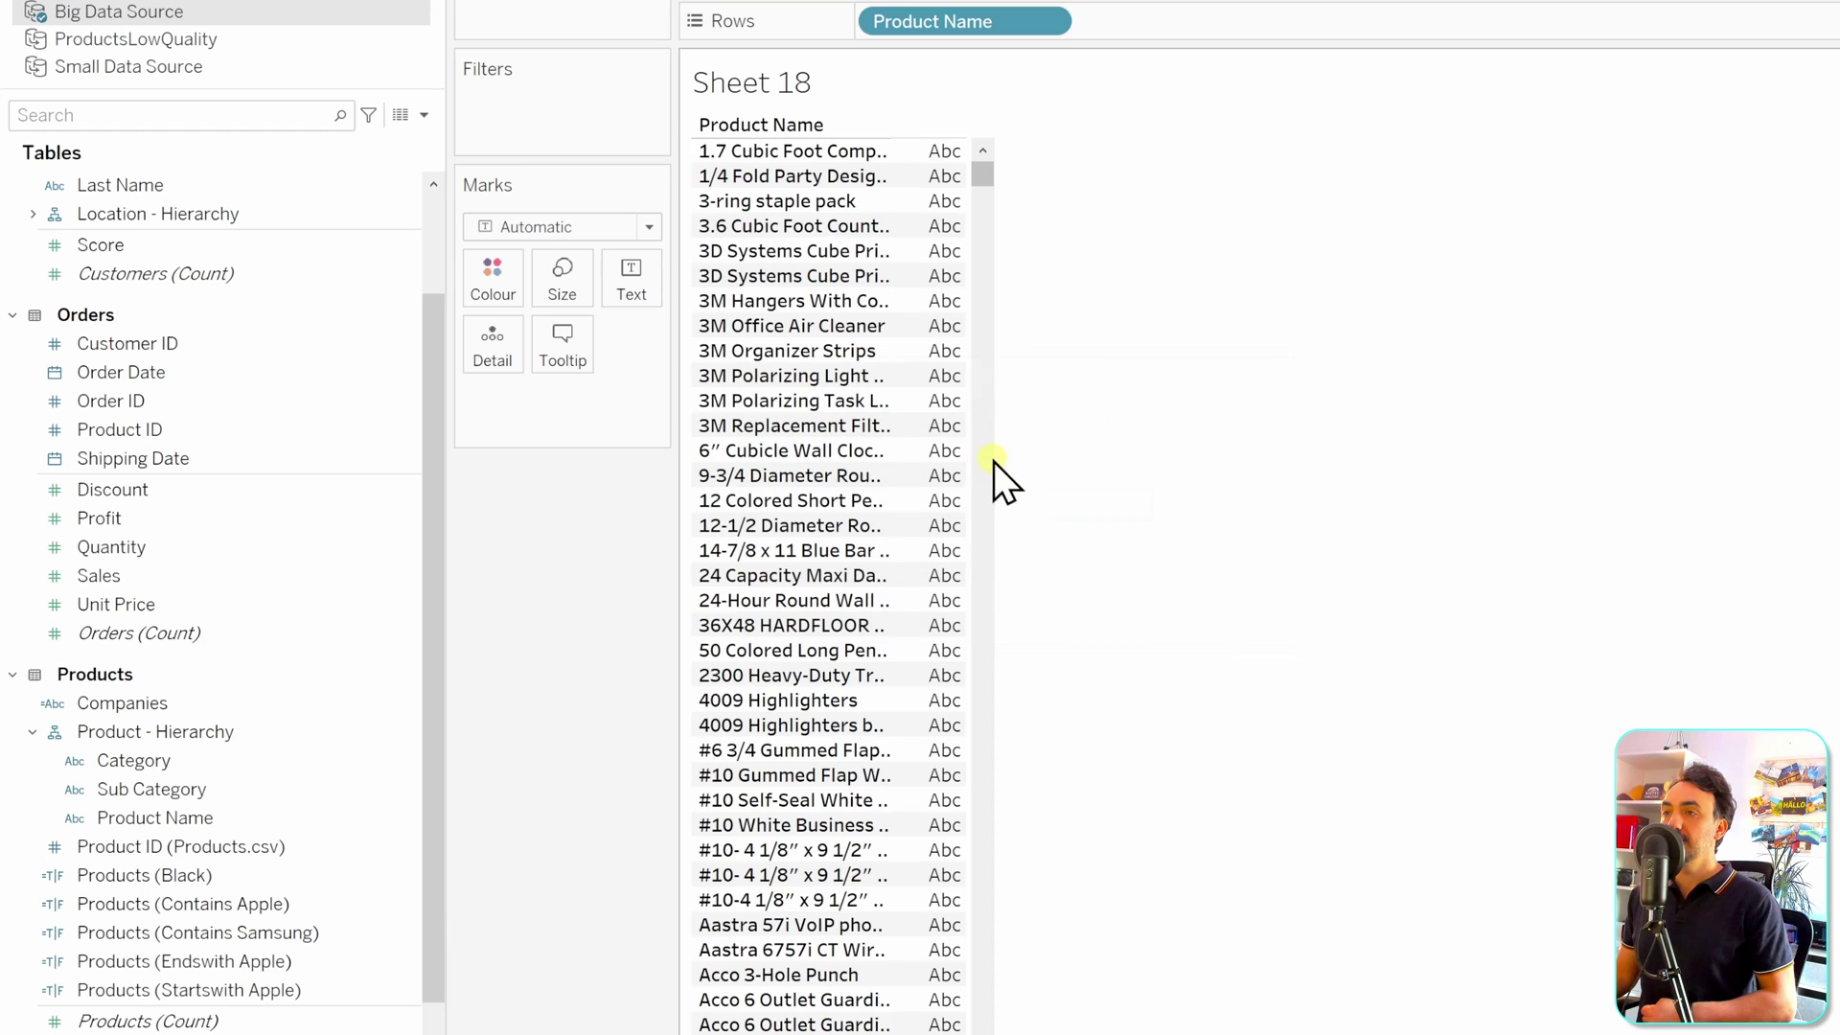
left_click_drag(891, 277, 1320, 284)
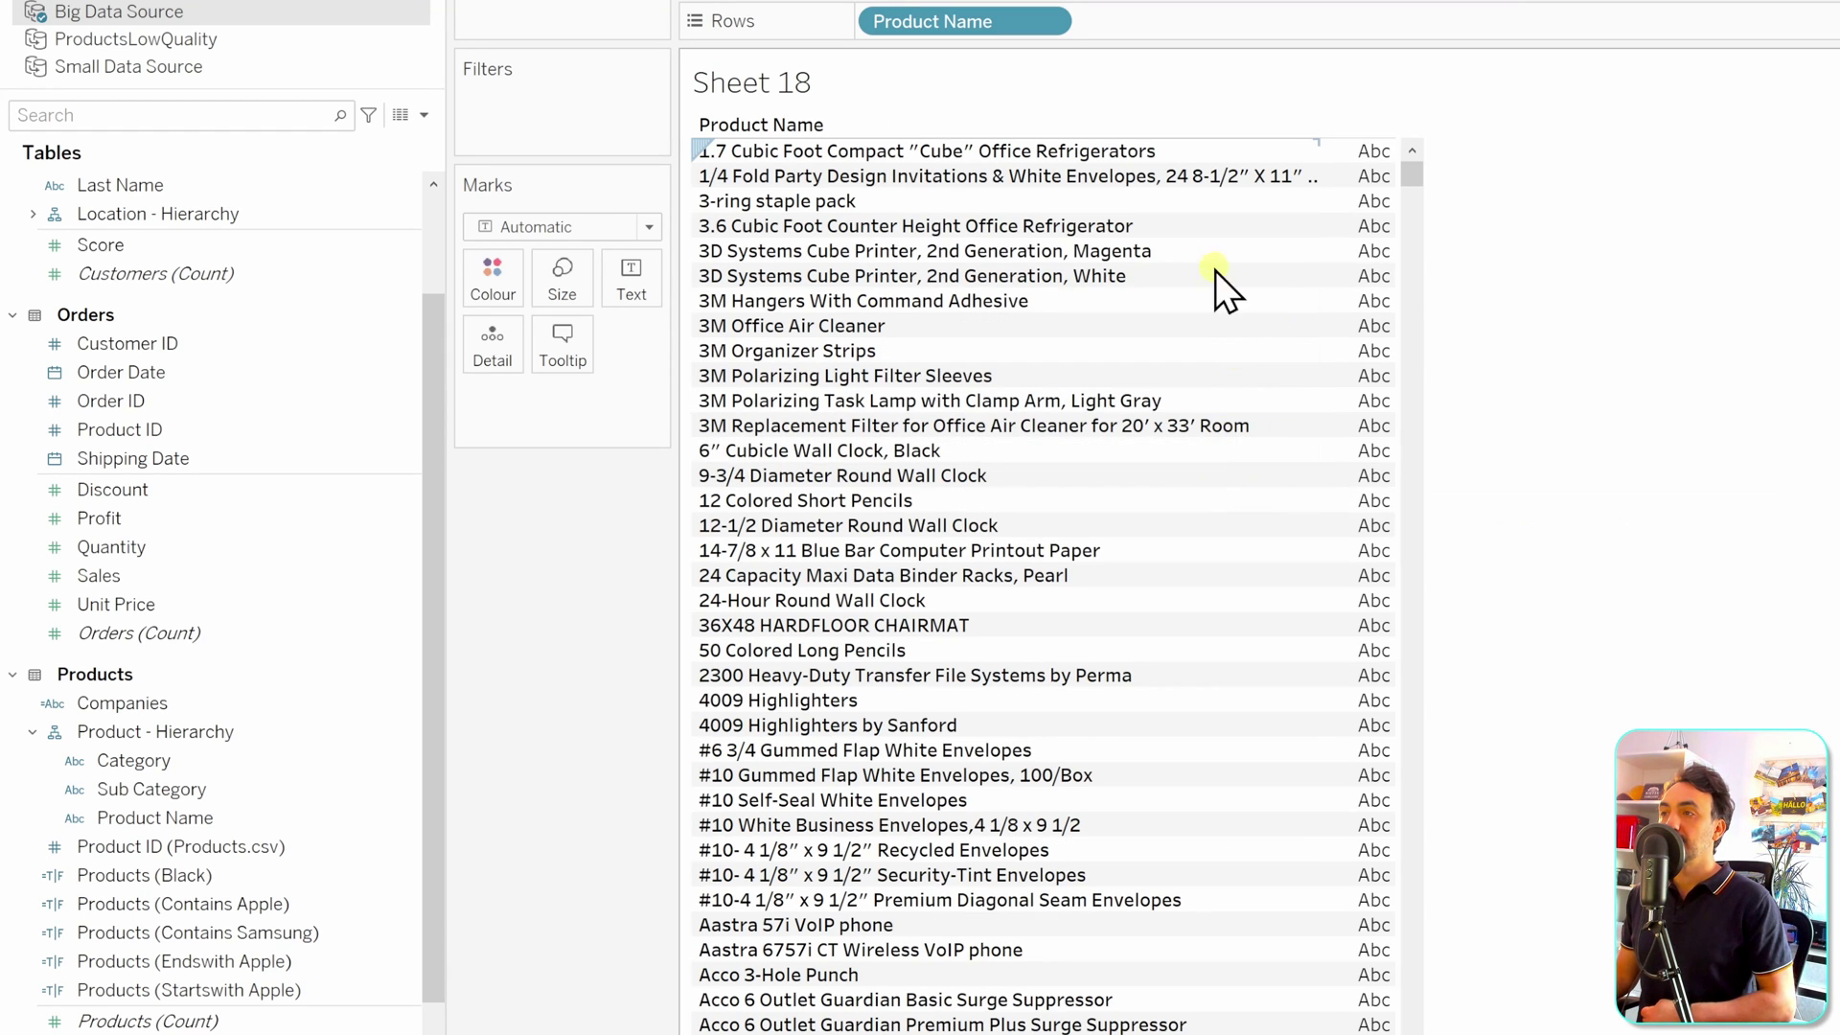
scroll(1224, 399, "down", 6)
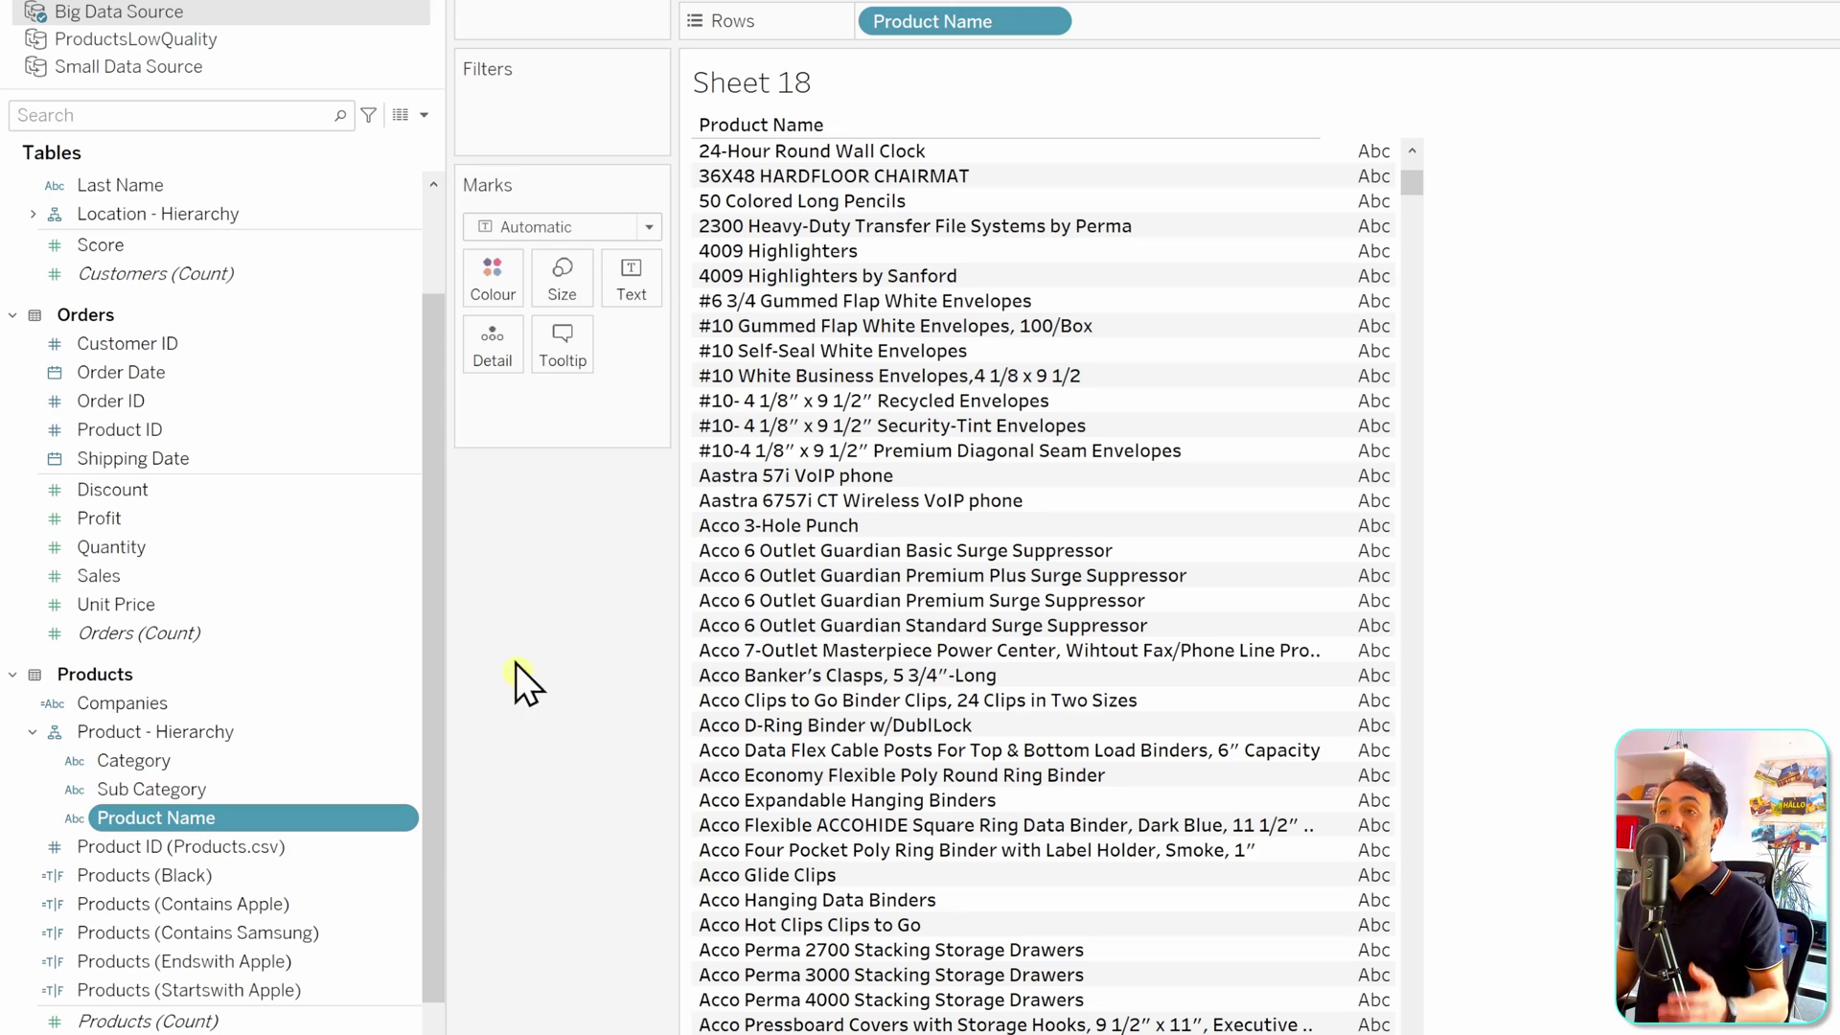
Step: Start a new calculated field named Product (Replace)
left_click(424, 113)
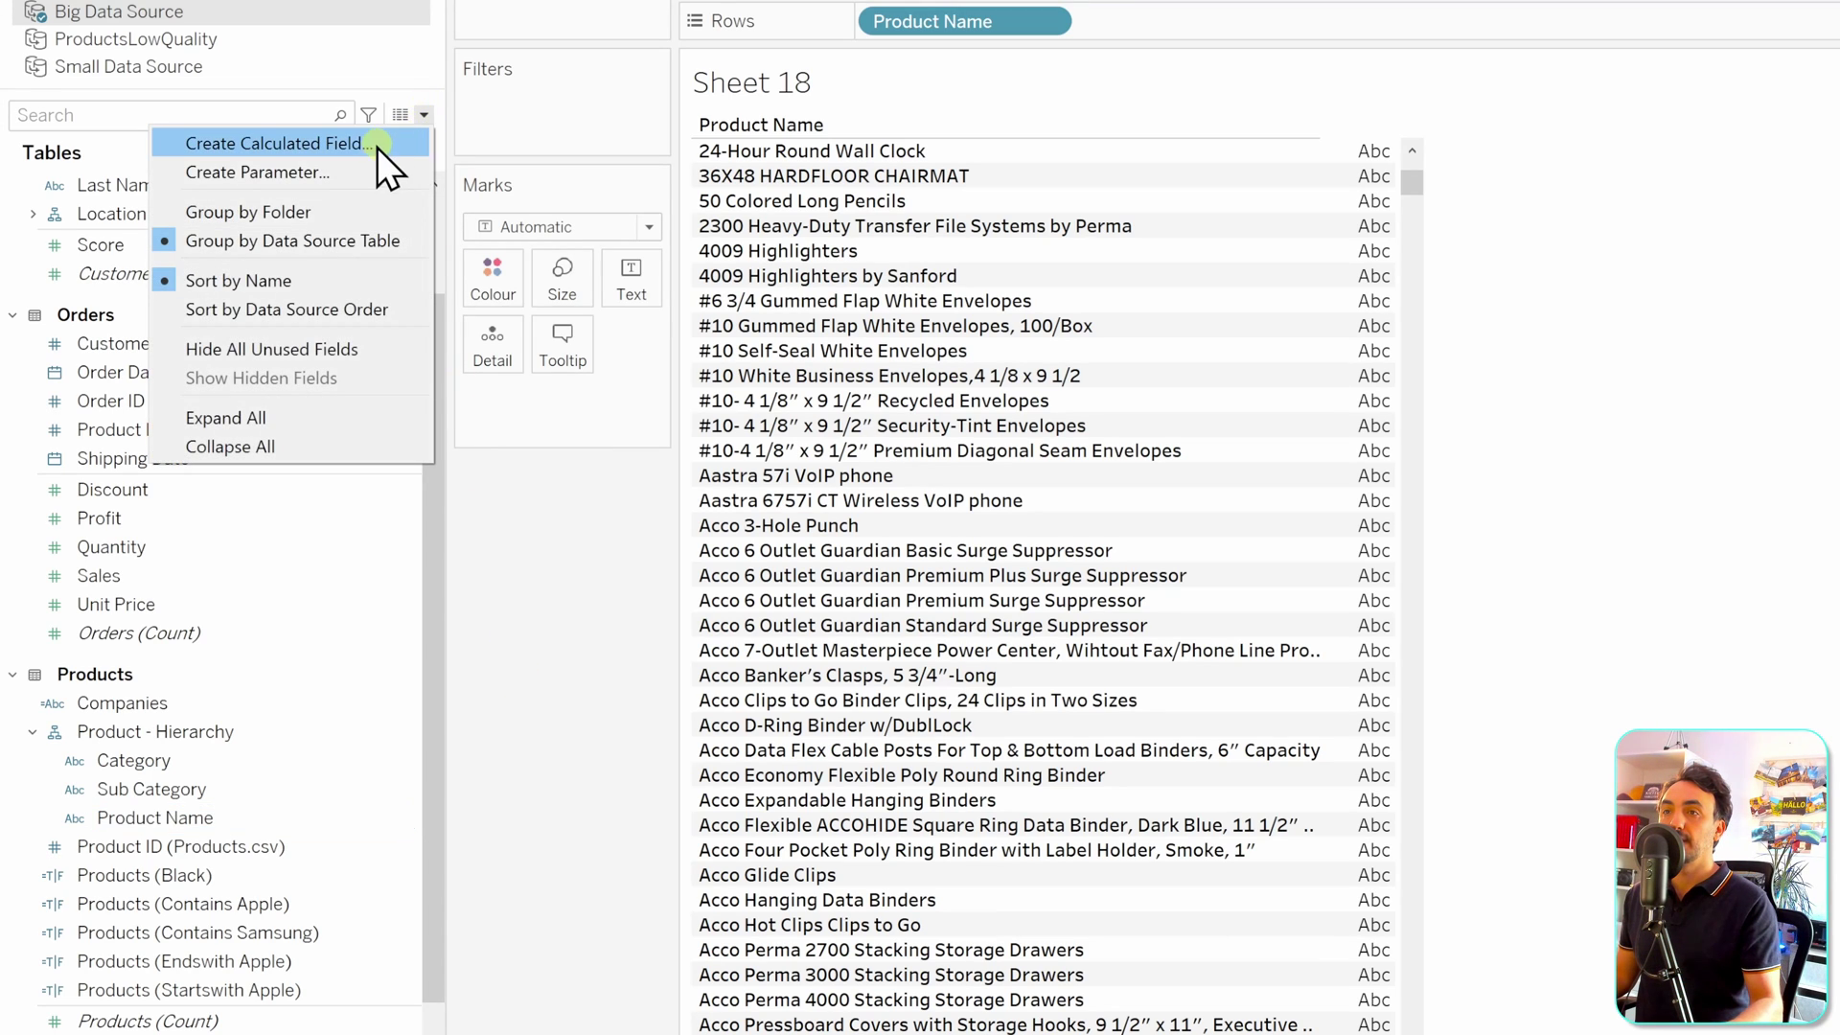
left_click(376, 150)
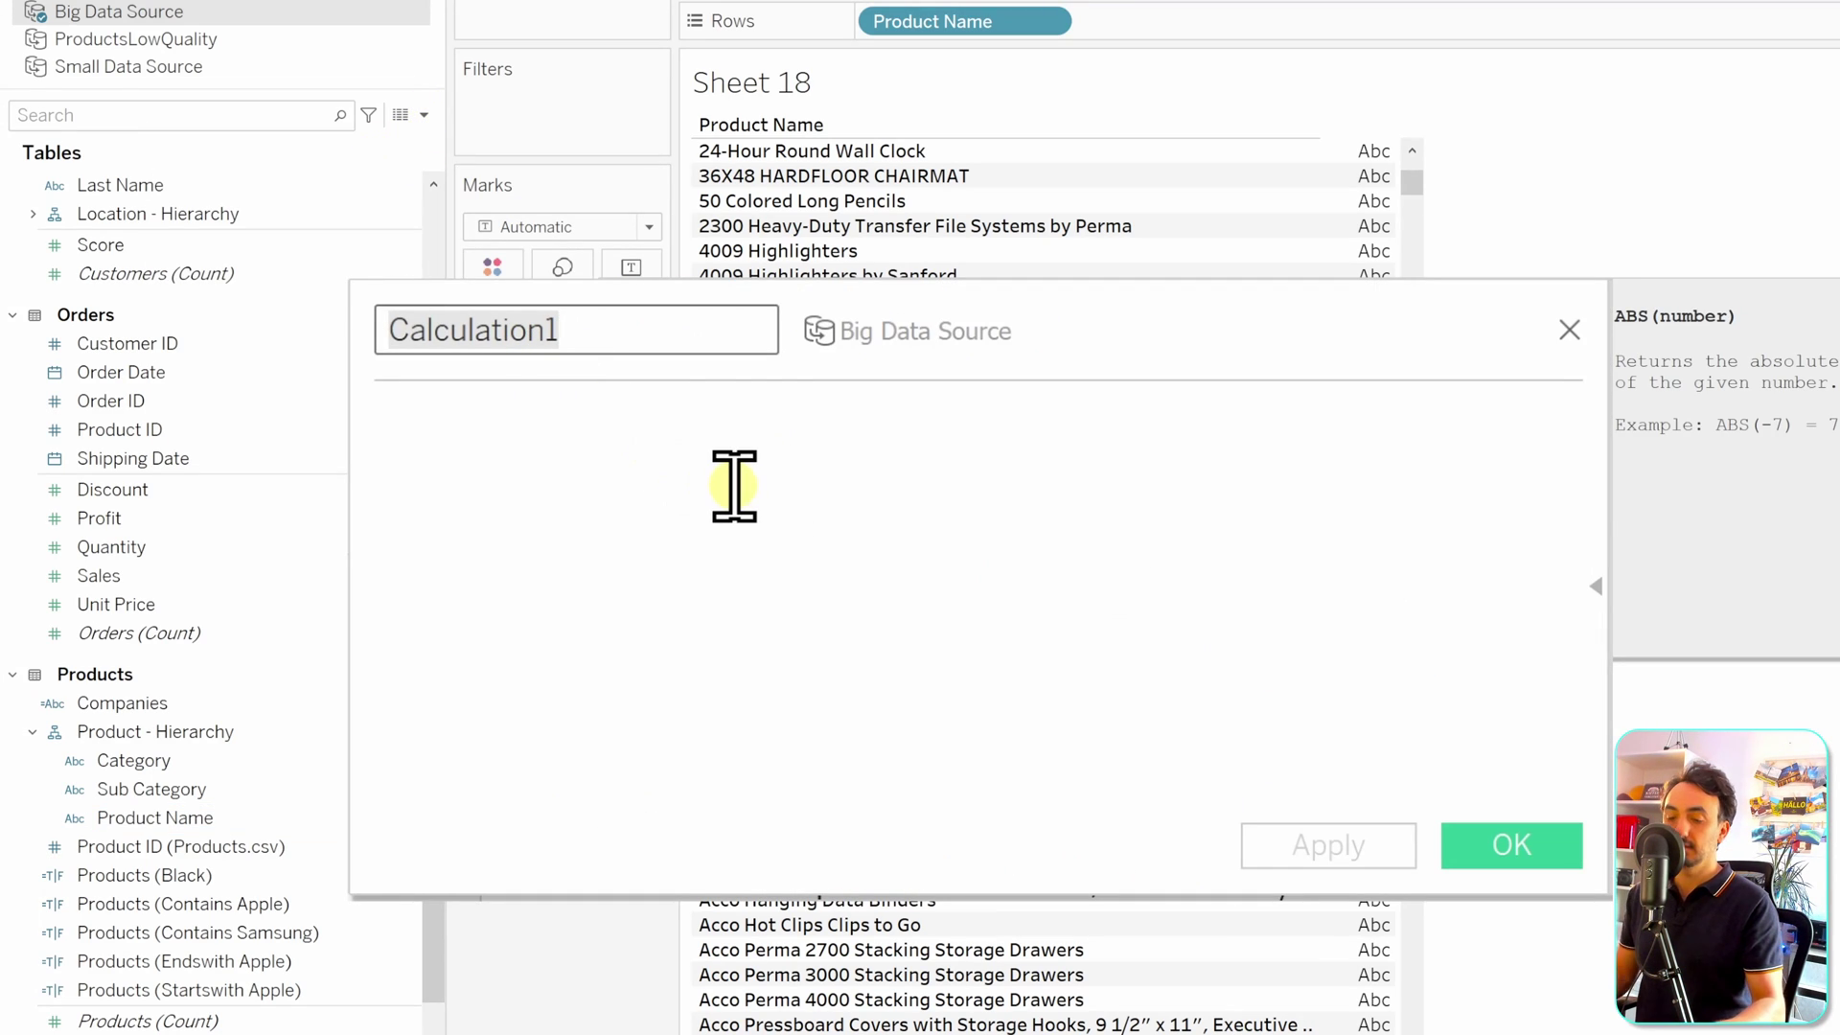
type("Product ")
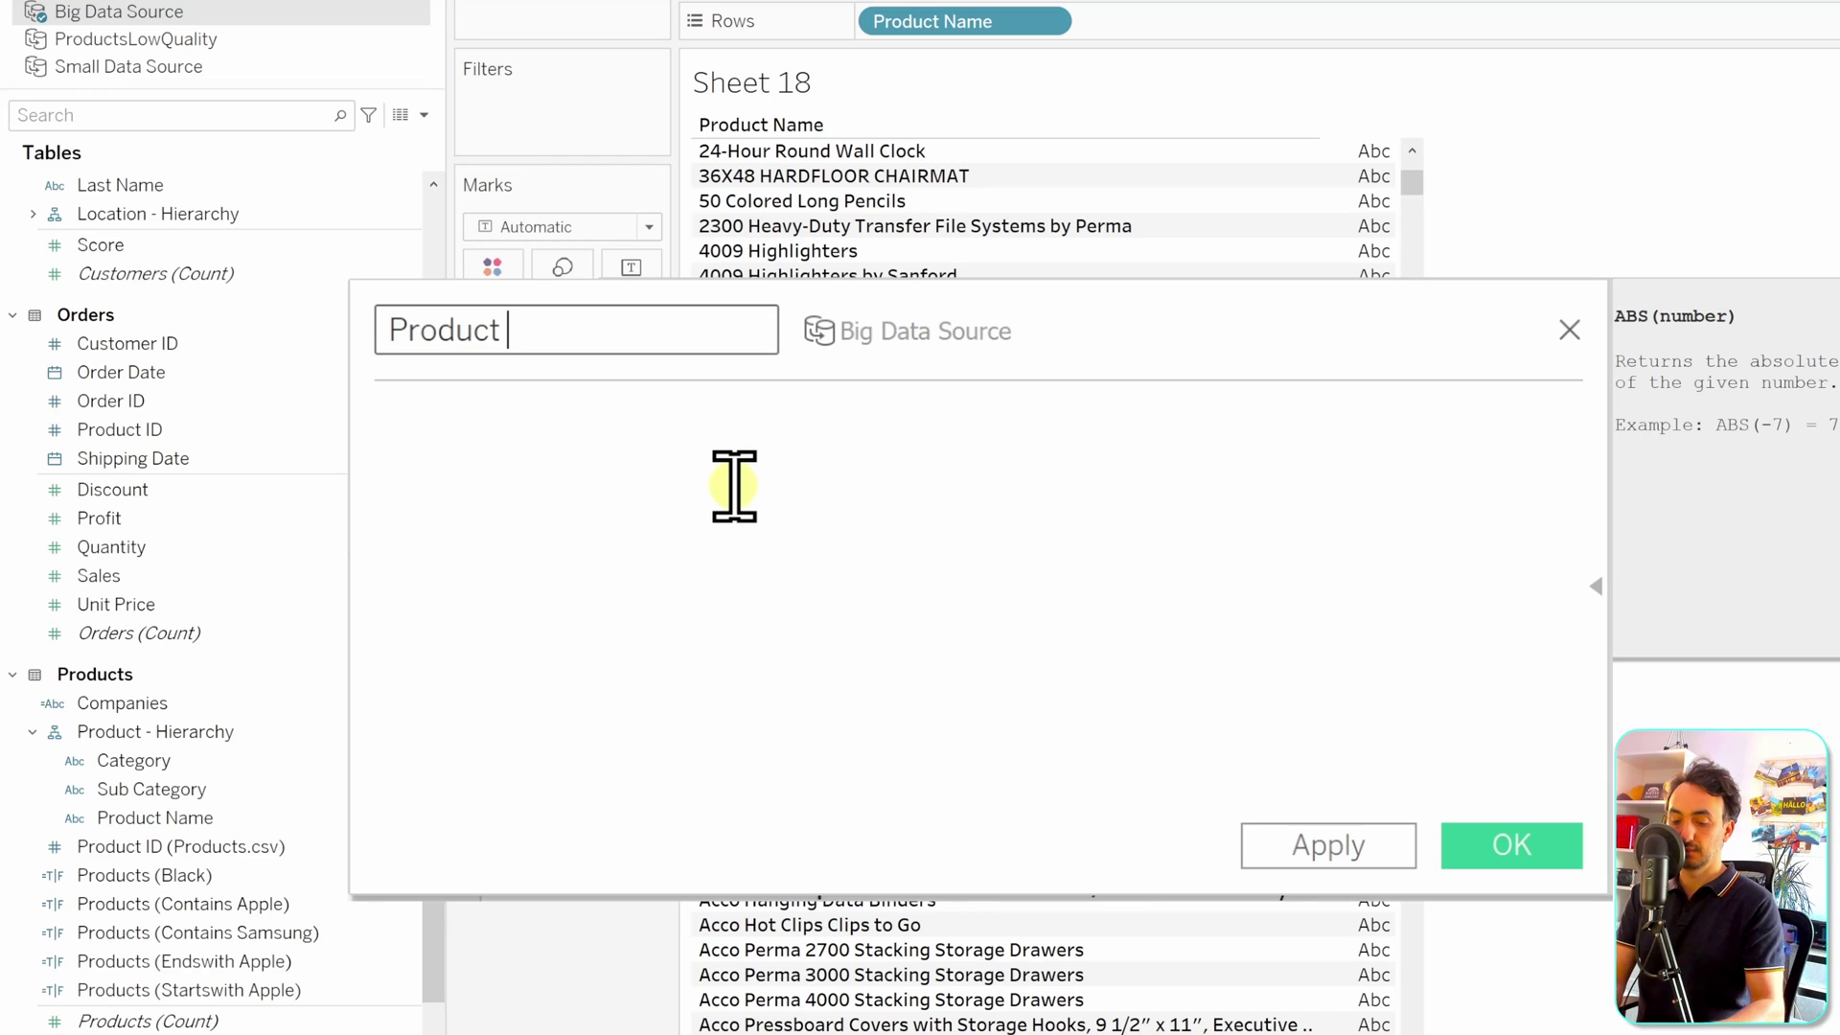
type("(Replace)")
key("Tab")
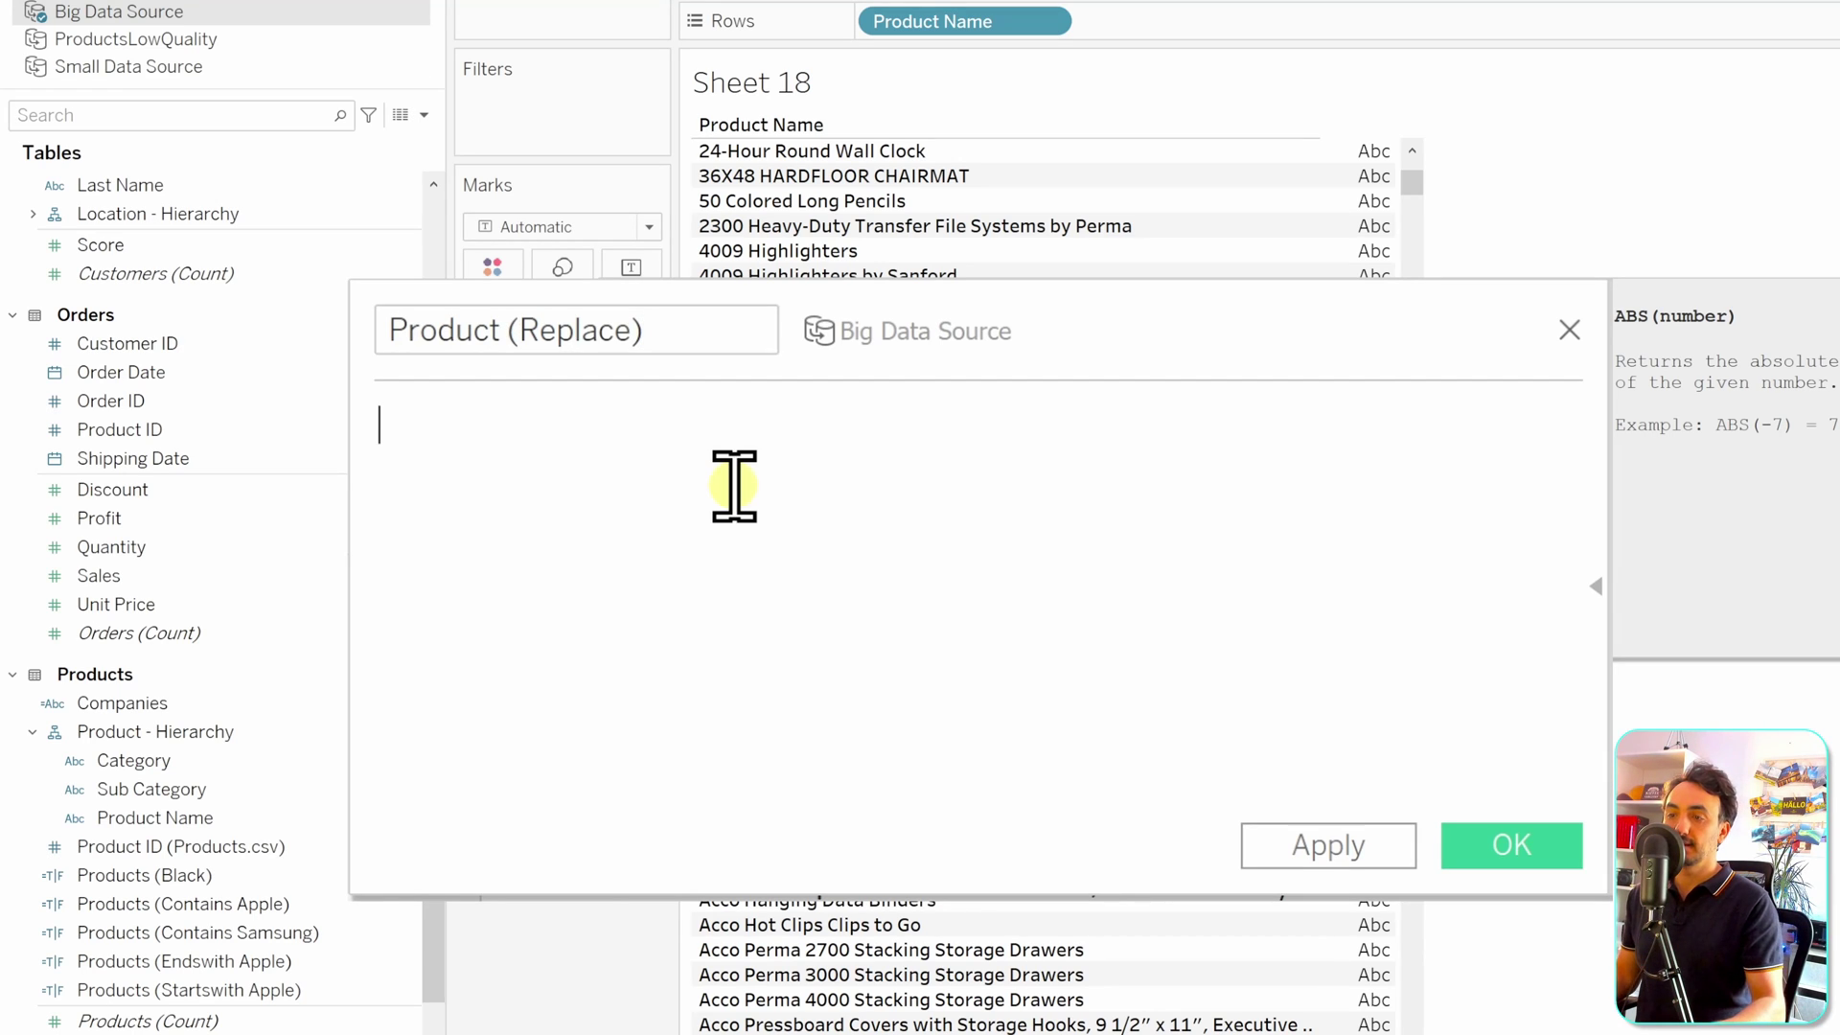
Step: Define it as REPLACE([Product Name], "#", "Nr.") and add it to Rows after Product Name
type("REP")
left_click(735, 485)
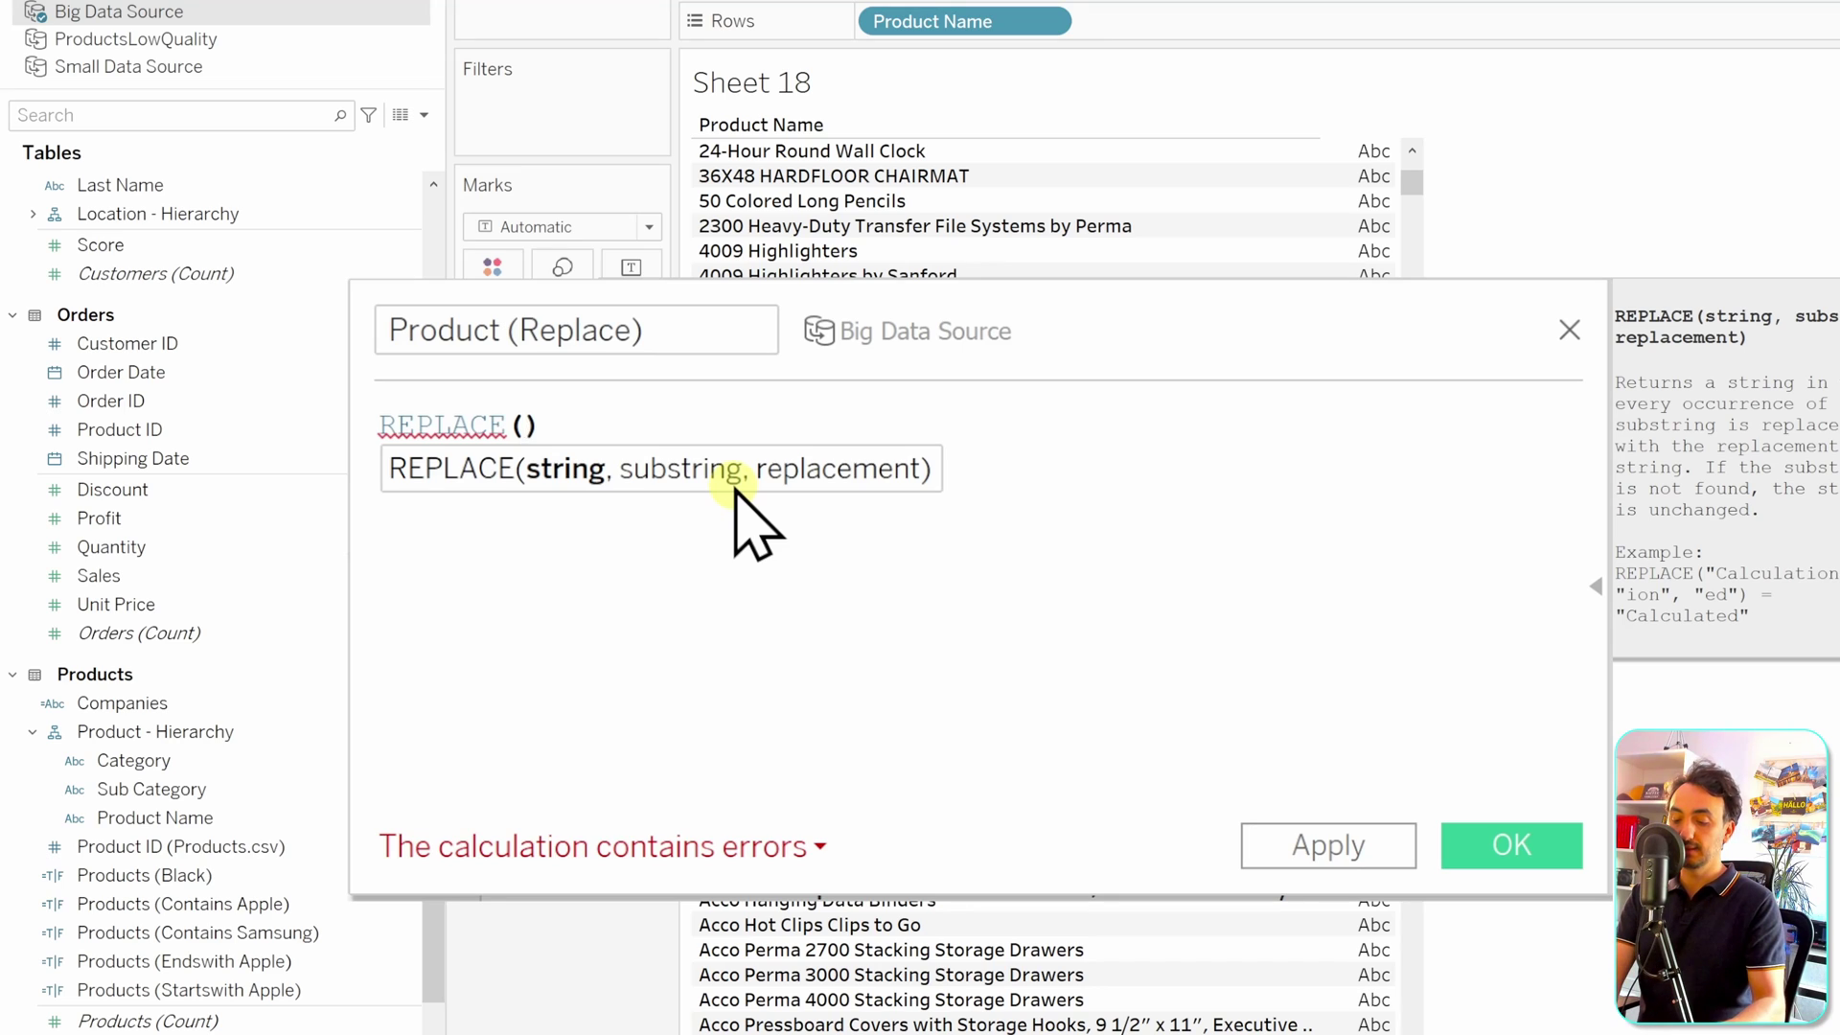
type("Prod")
key("Down")
key("Down")
key("Return")
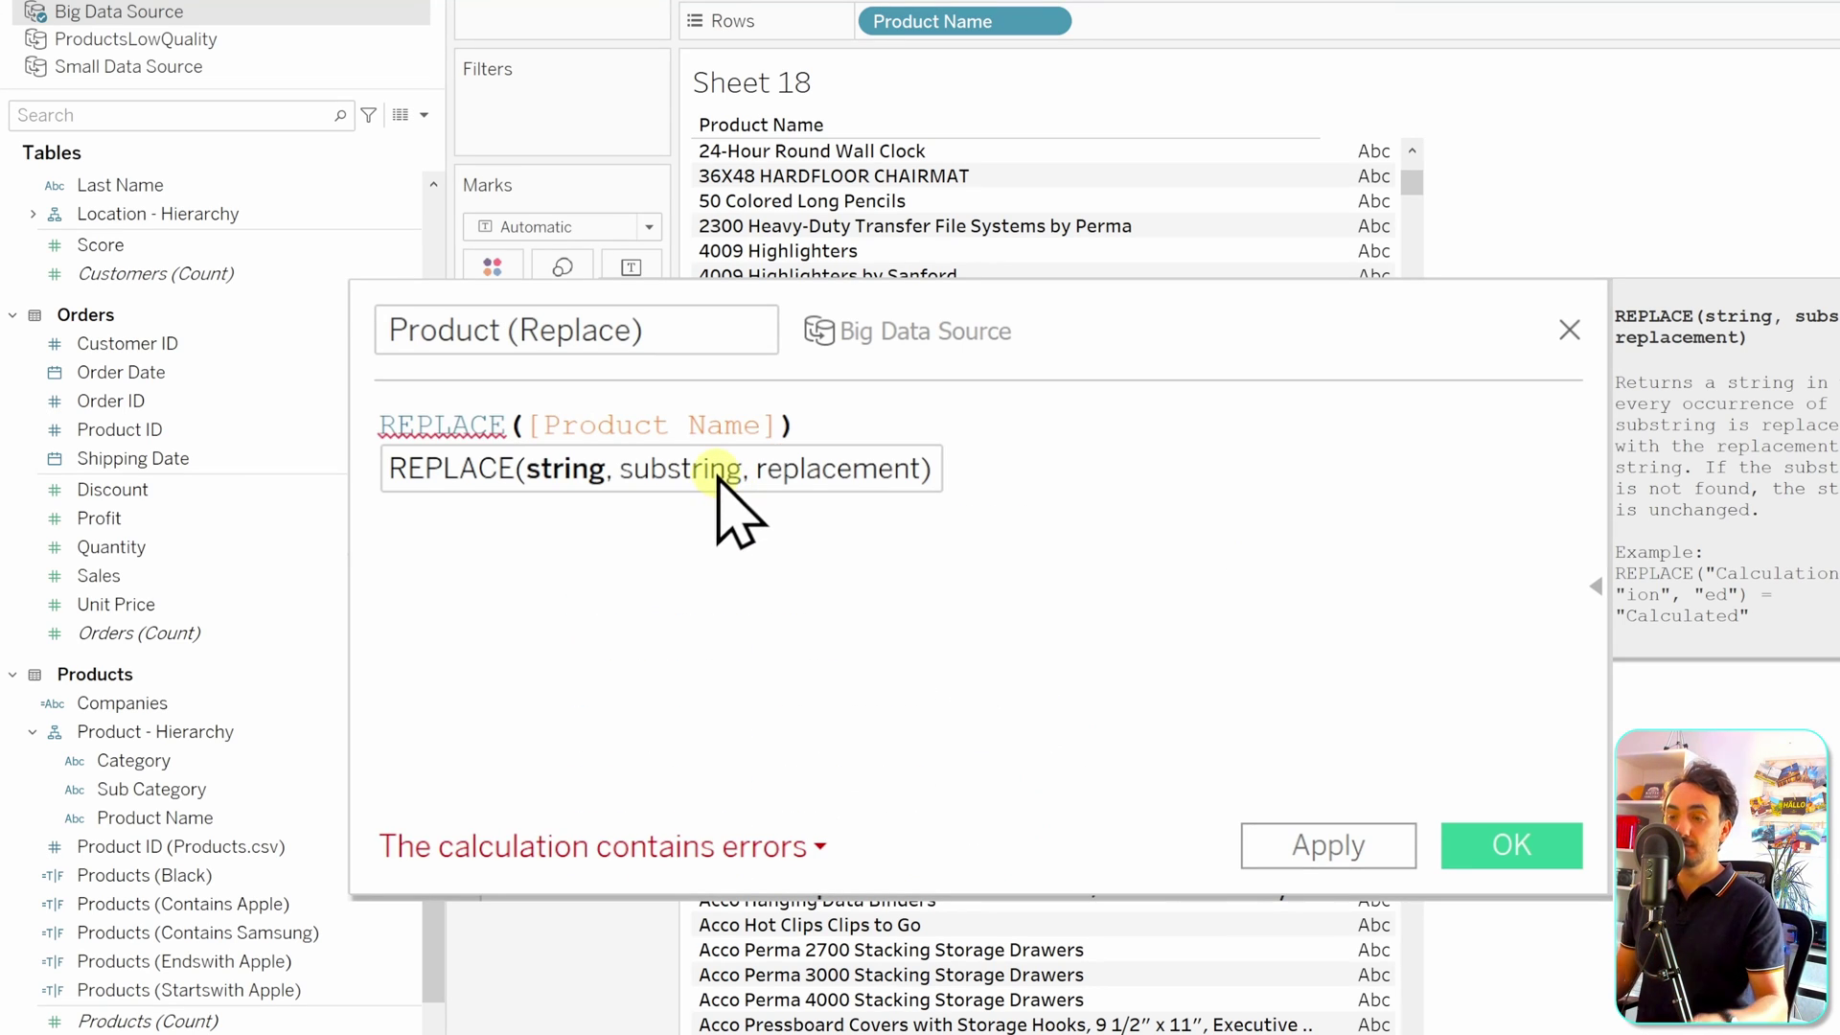
type(", \"\"")
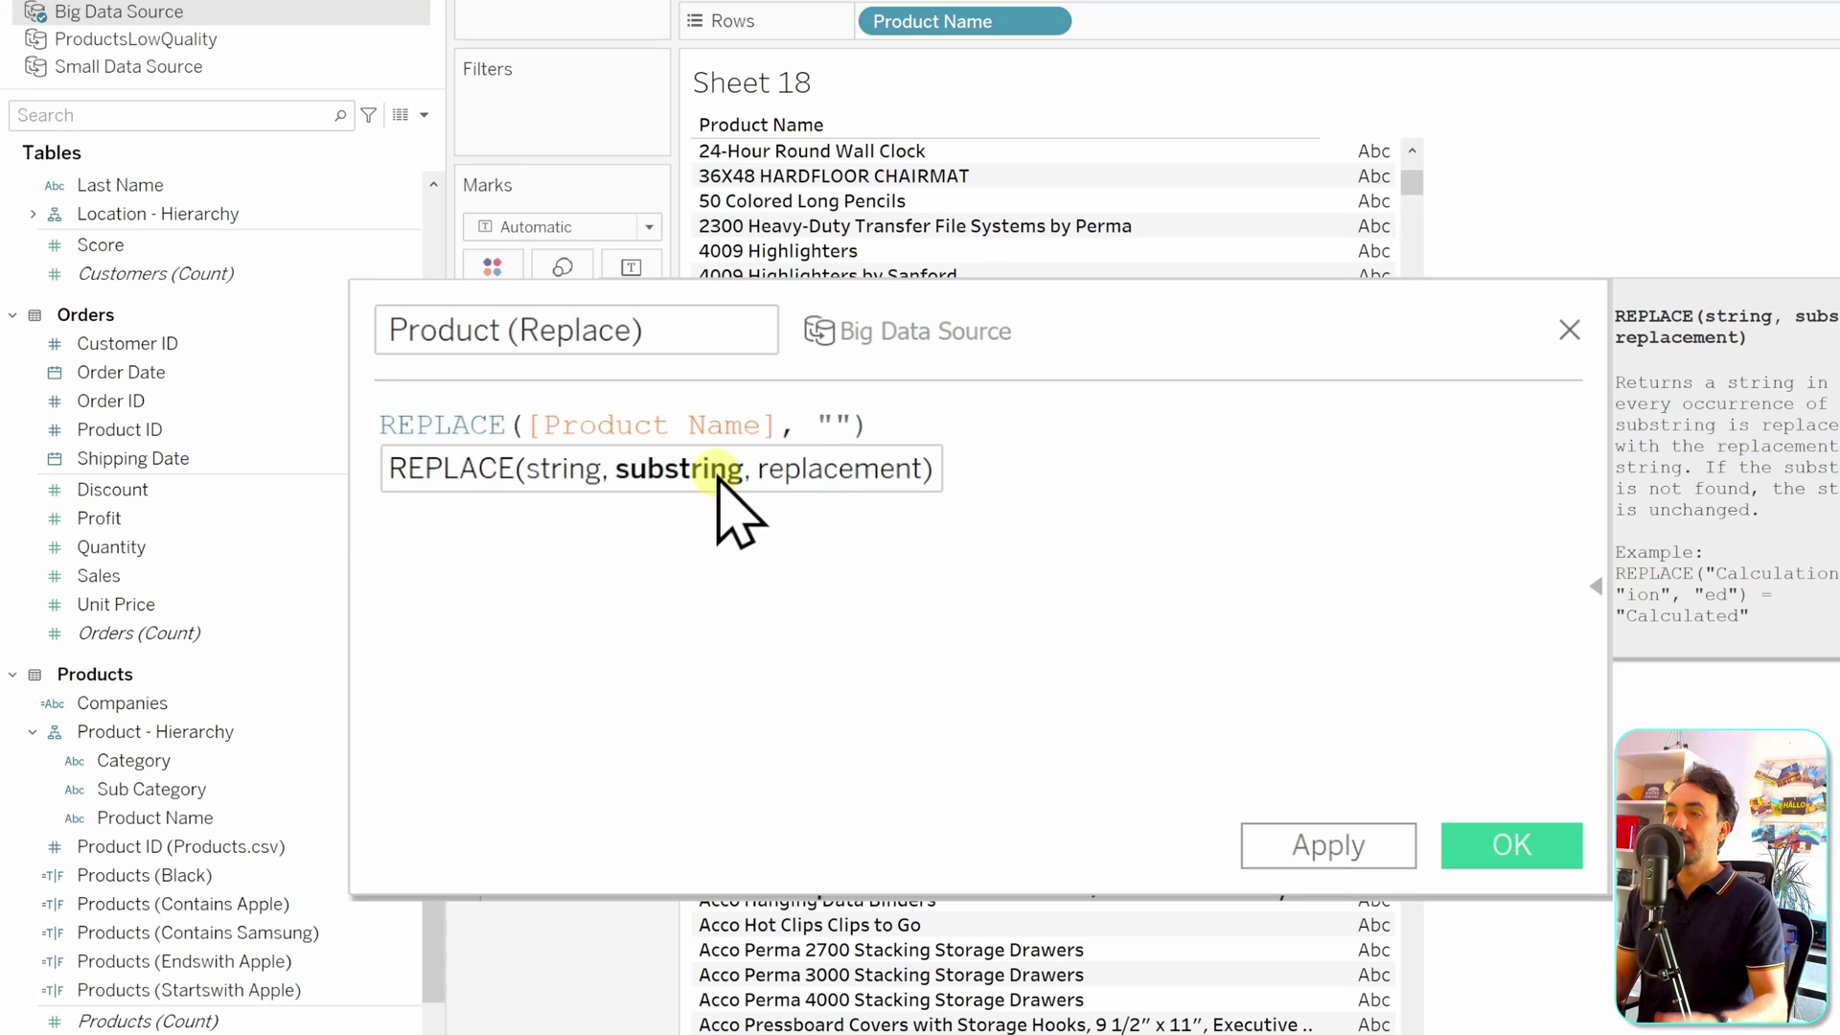
type("#")
type(", \"\"")
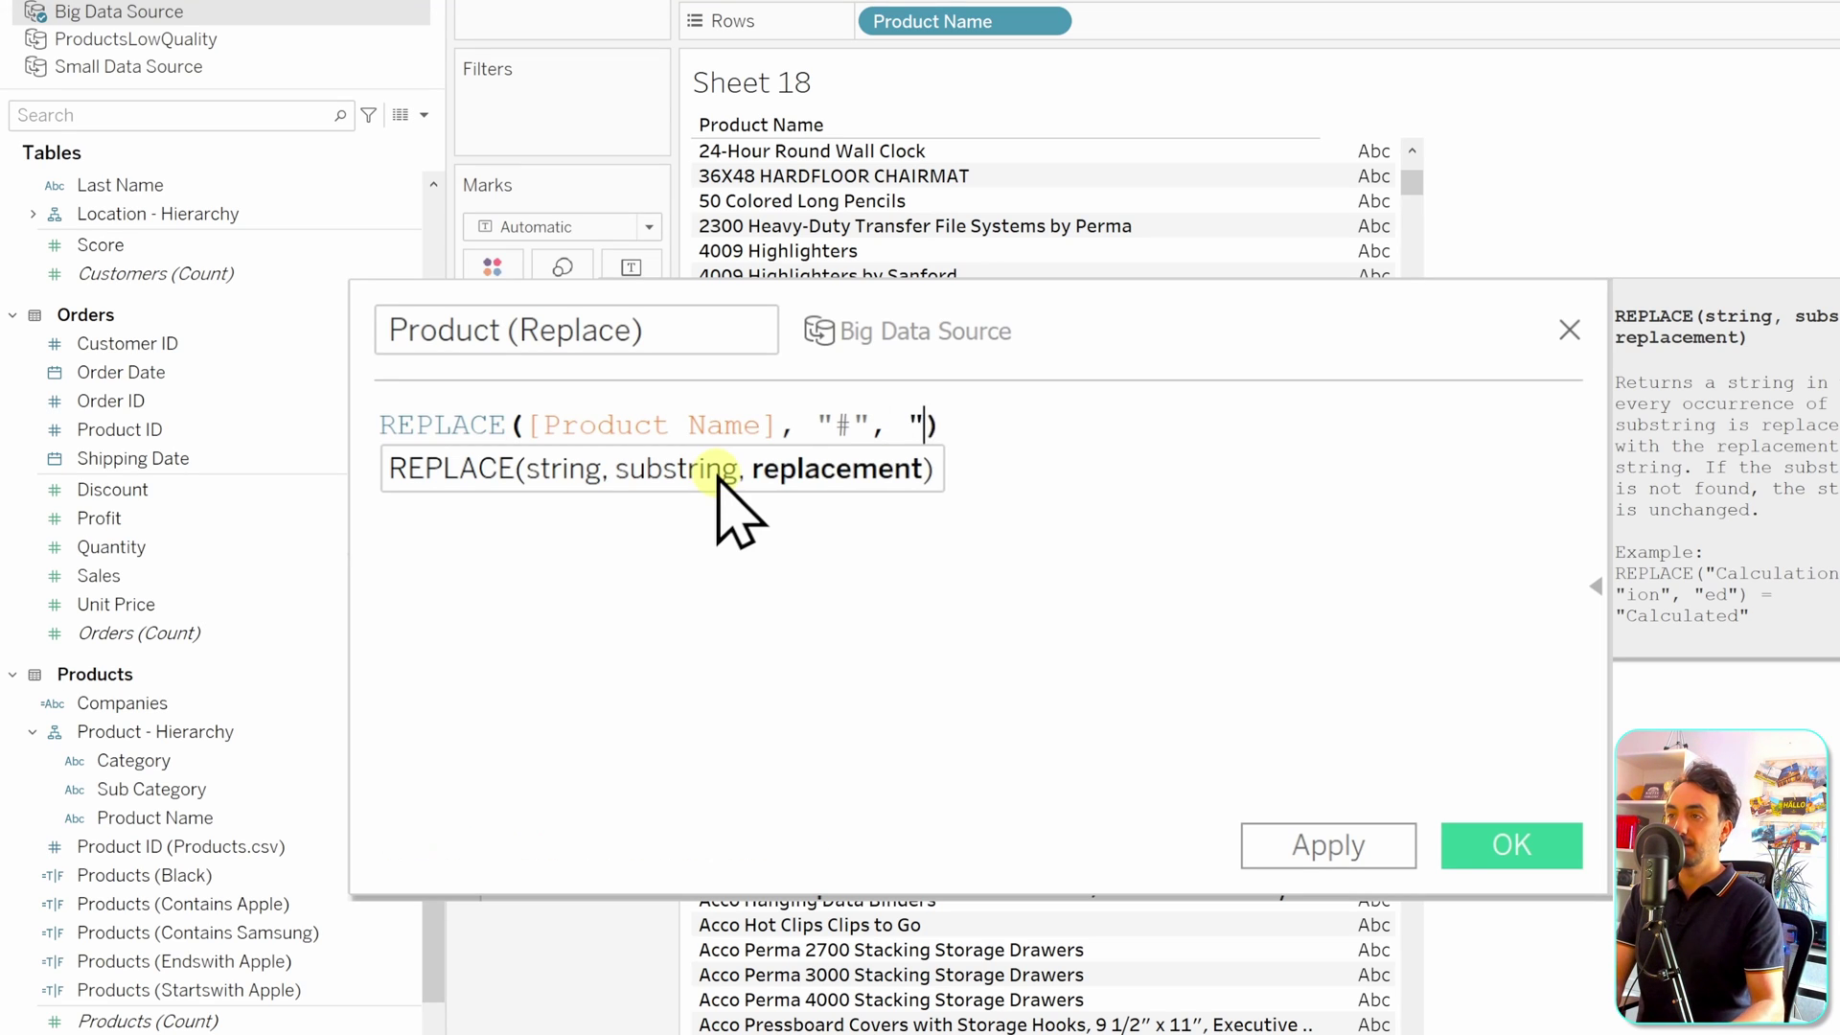
key("Left")
key("Left")
type("Nr")
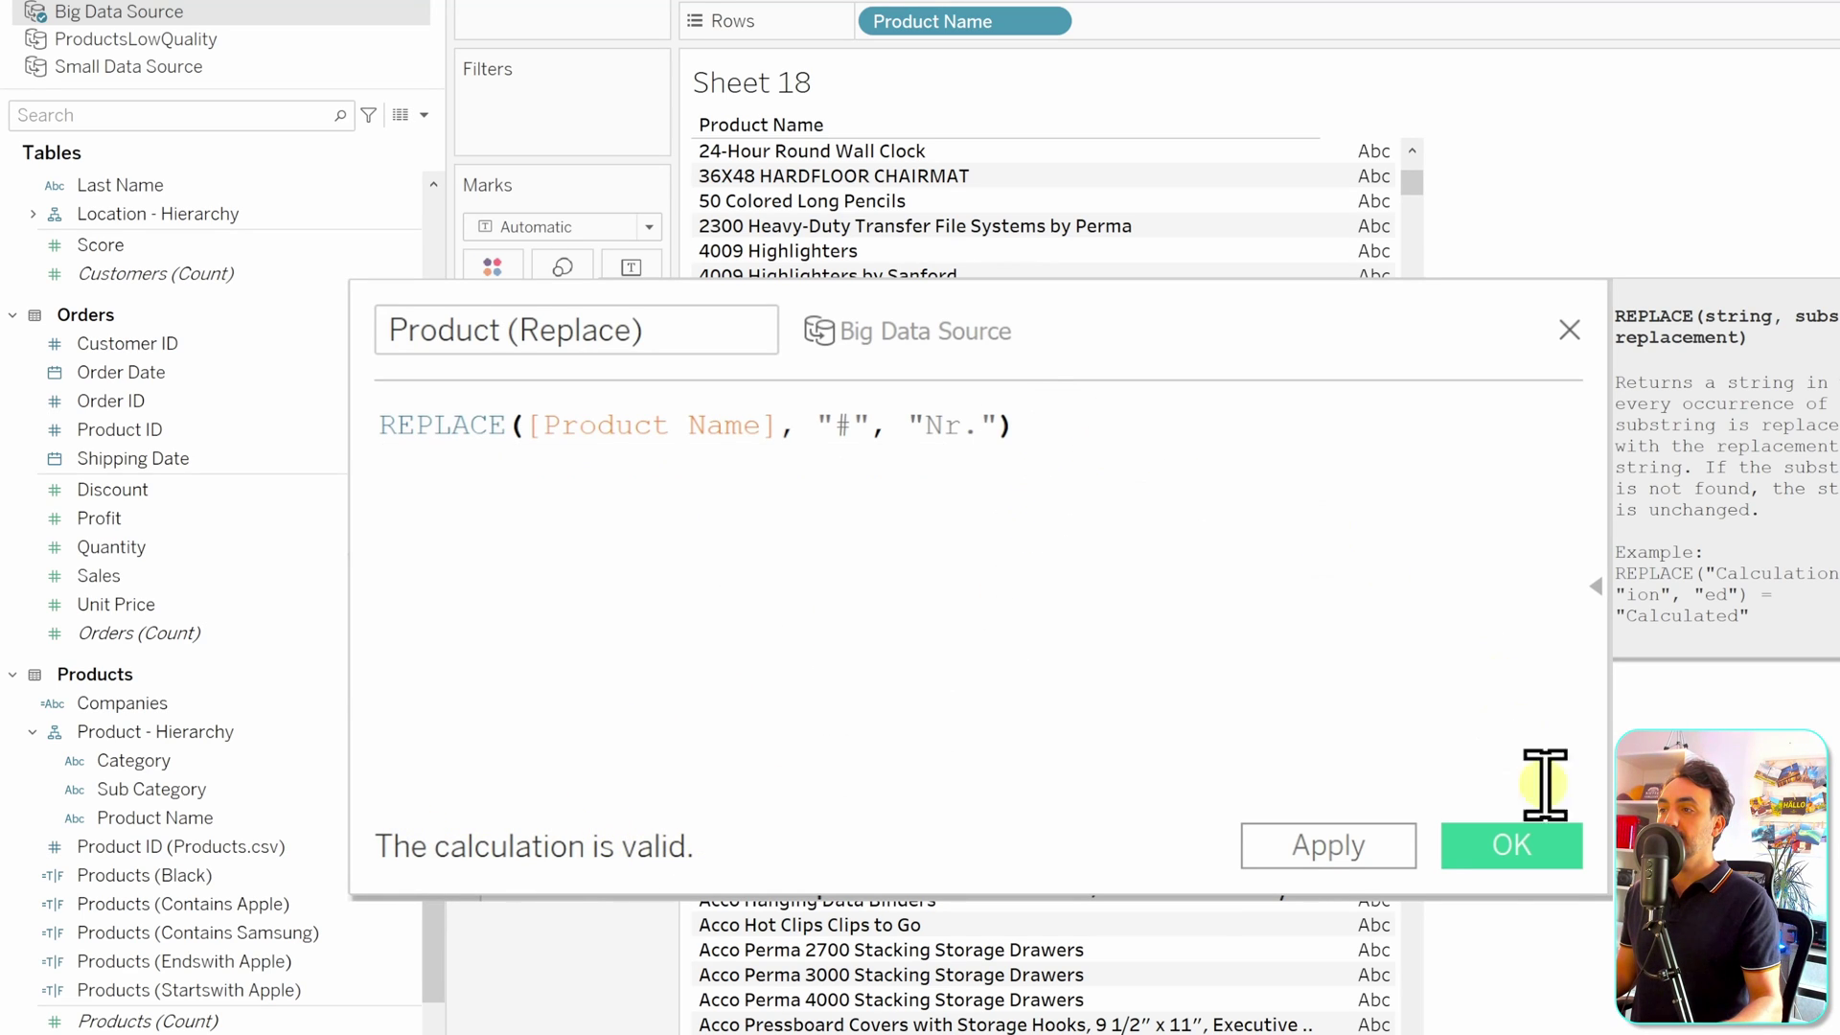
left_click(1509, 847)
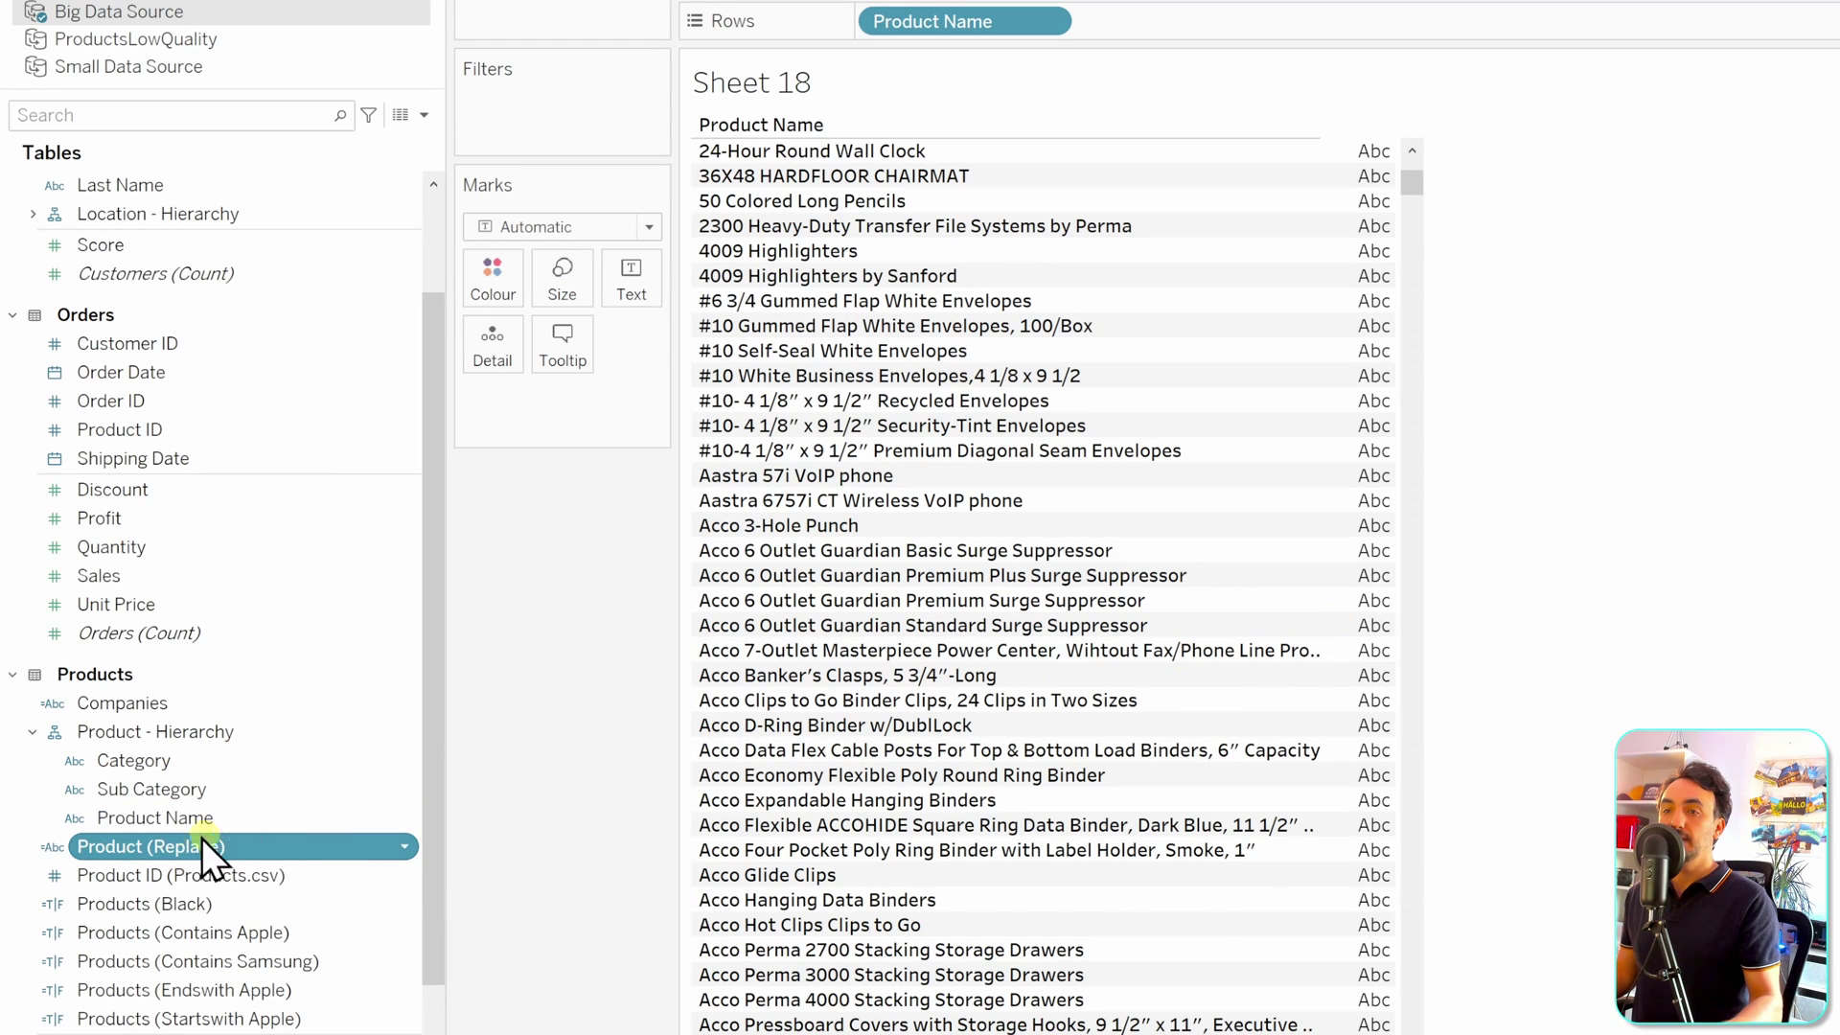
mouse_move(178, 846)
left_mouse_down()
mouse_move(345, 799)
mouse_move(1049, 321)
mouse_move(1224, 13)
left_mouse_up()
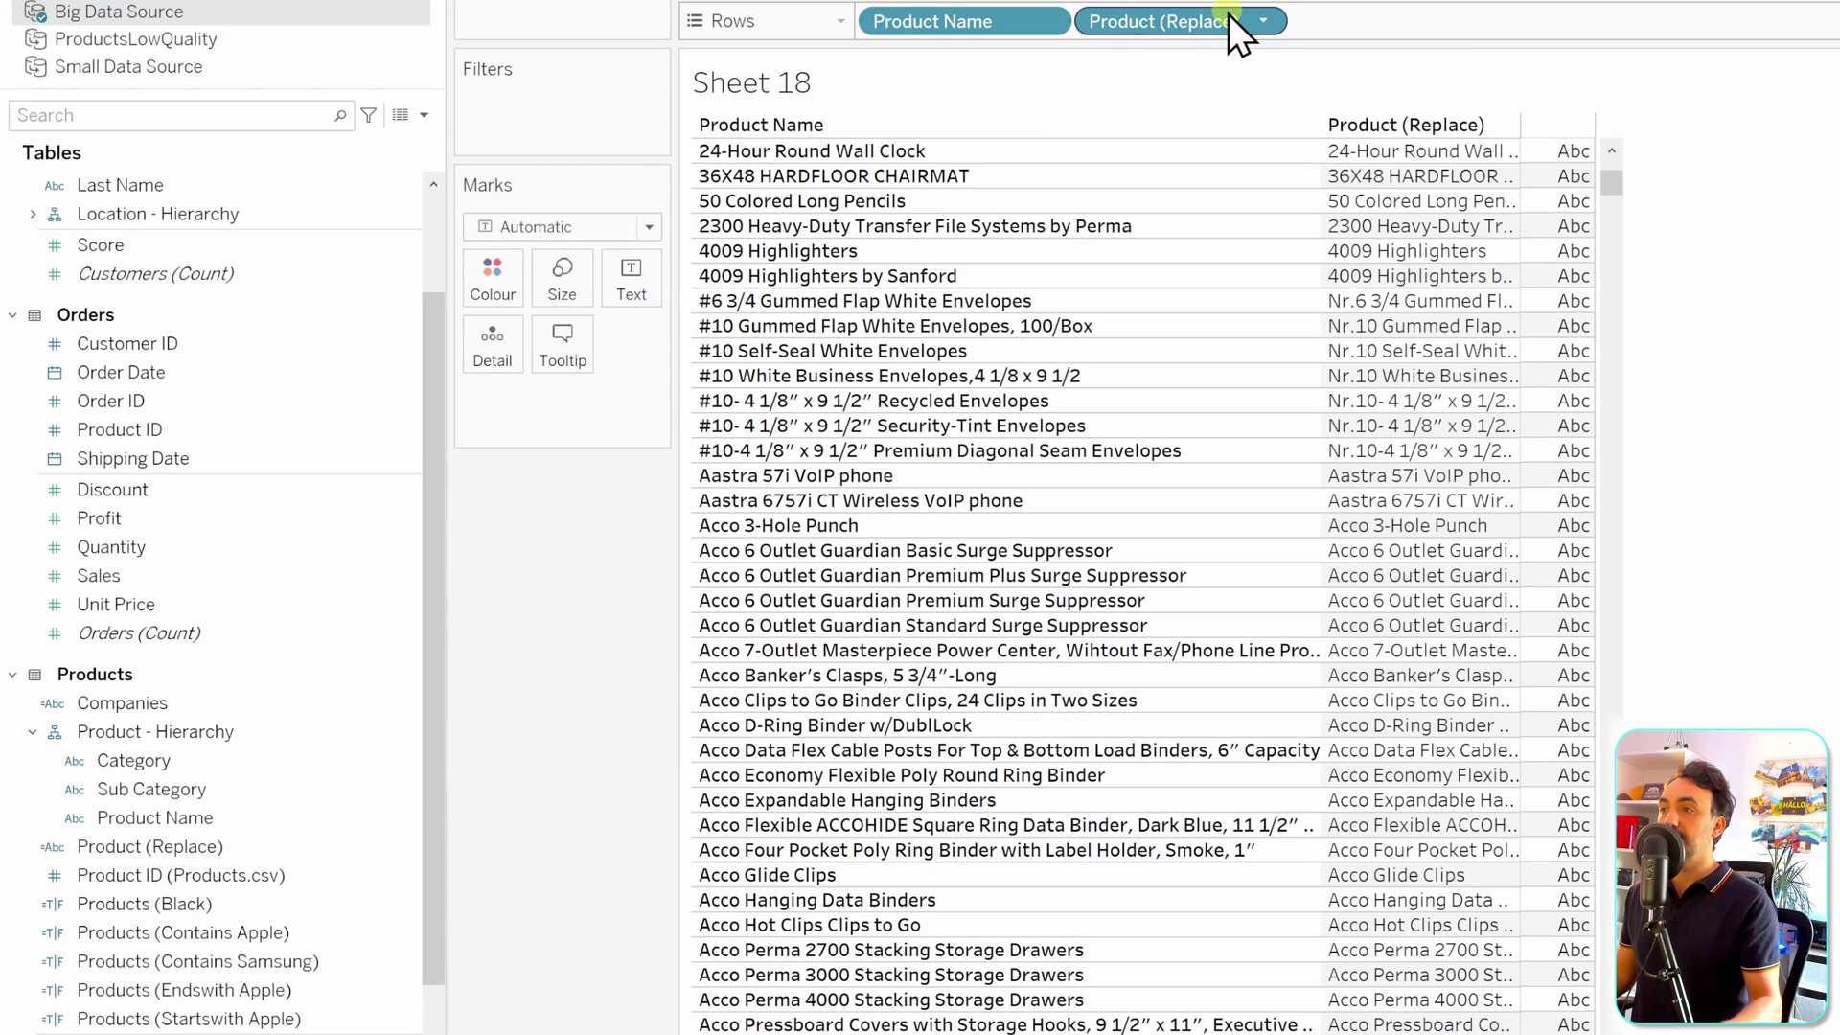